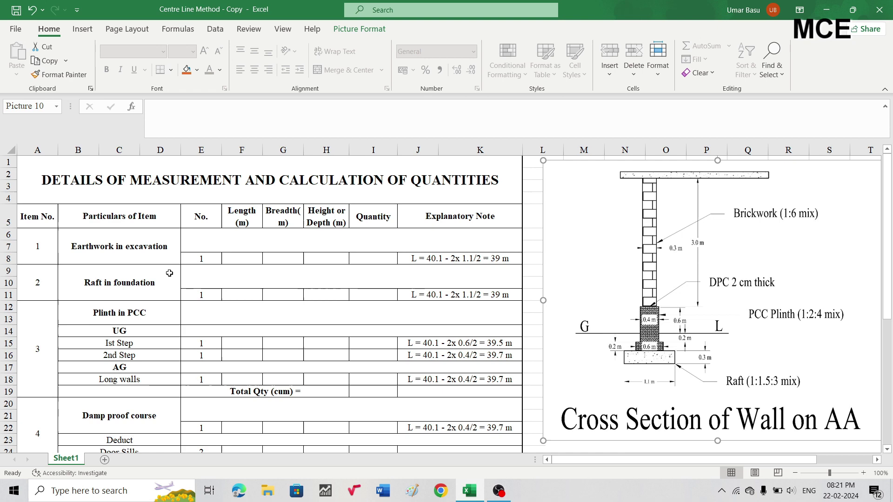
Step: Enter the earthwork dimensions in F8:H8: length 39, breadth 1.1, depth 0.7
{"action": "scroll", "coordinate": [688, 270], "scroll_direction": "down", "scroll_amount": 4}
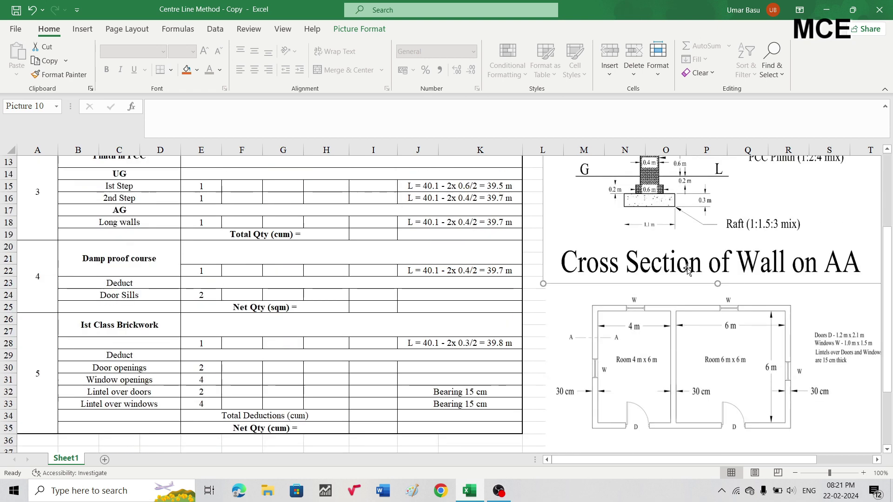
{"action": "scroll", "coordinate": [688, 270], "scroll_direction": "down", "scroll_amount": 3}
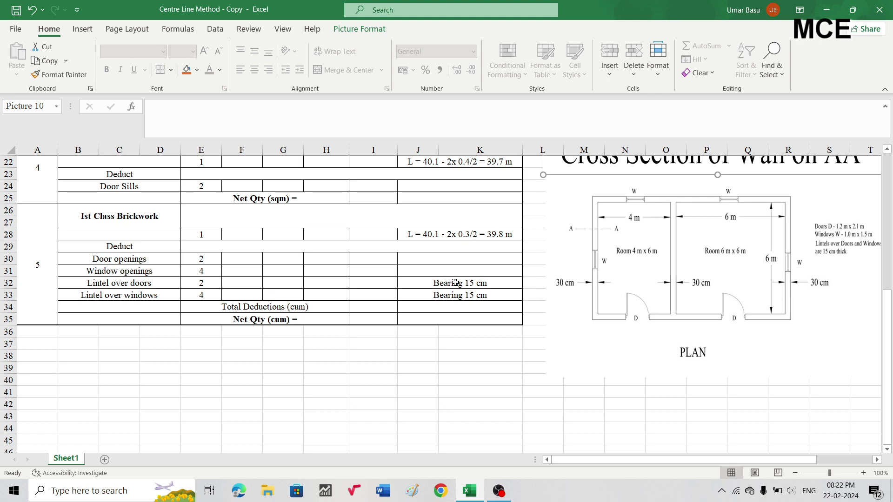
{"action": "scroll", "coordinate": [365, 285], "scroll_direction": "up", "scroll_amount": 5}
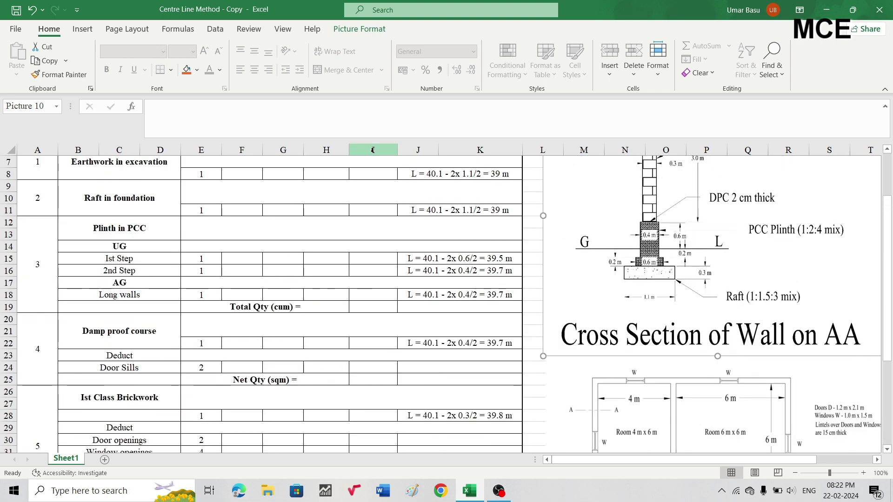
{"action": "scroll", "coordinate": [370, 158], "scroll_direction": "up", "scroll_amount": 1}
{"action": "scroll", "coordinate": [407, 218], "scroll_direction": "down", "scroll_amount": 2}
{"action": "scroll", "coordinate": [407, 218], "scroll_direction": "up", "scroll_amount": 3}
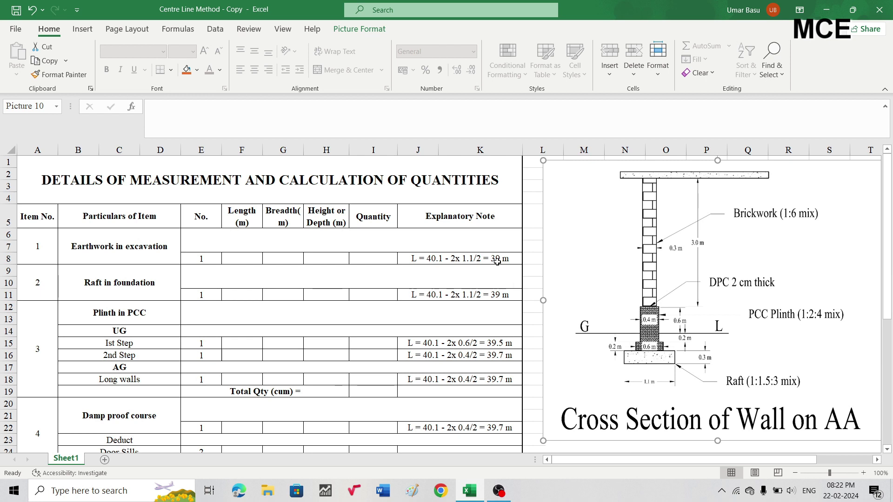
{"action": "left_click", "coordinate": [241, 257]}
{"action": "type", "text": "39"}
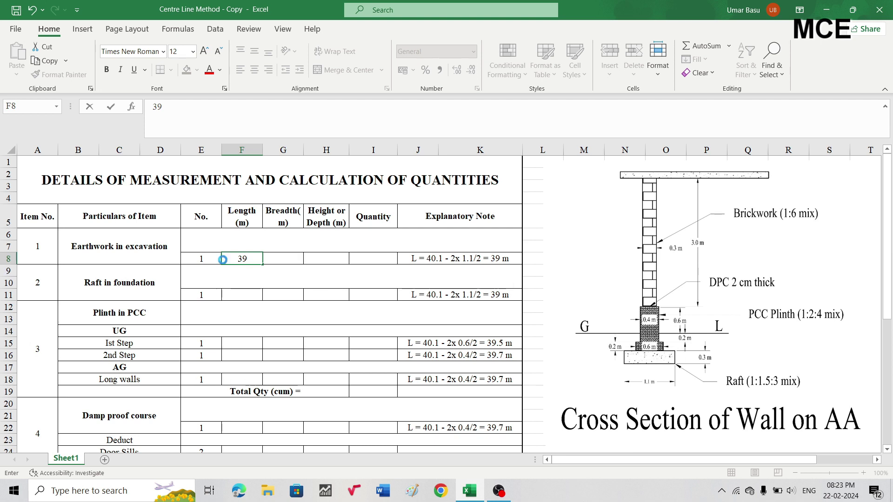
{"action": "key", "text": "Tab"}
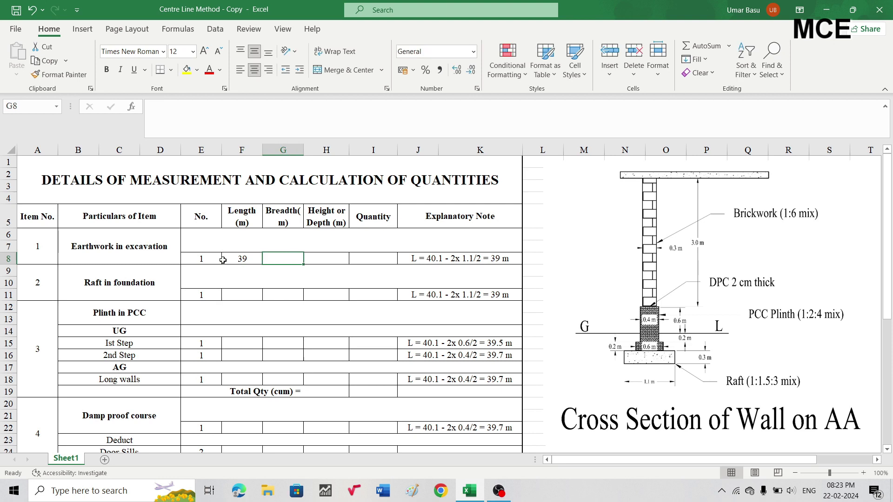
{"action": "type", "text": "1.1"}
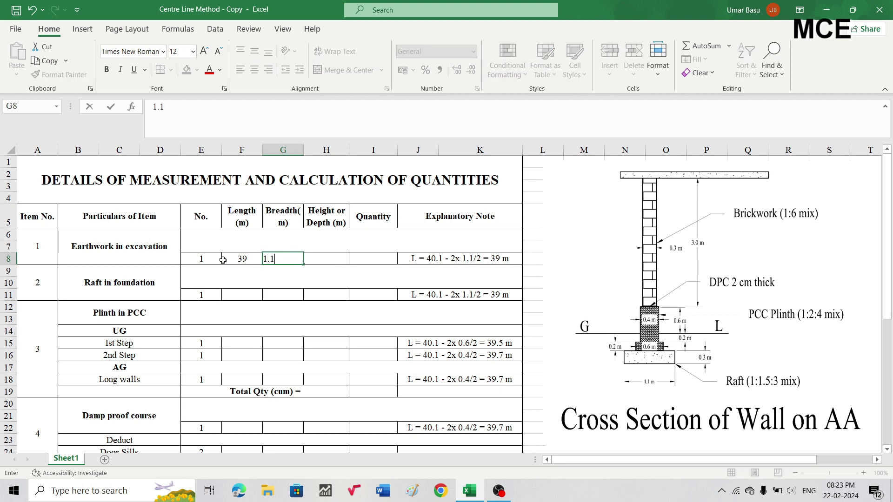
{"action": "key", "text": "Tab"}
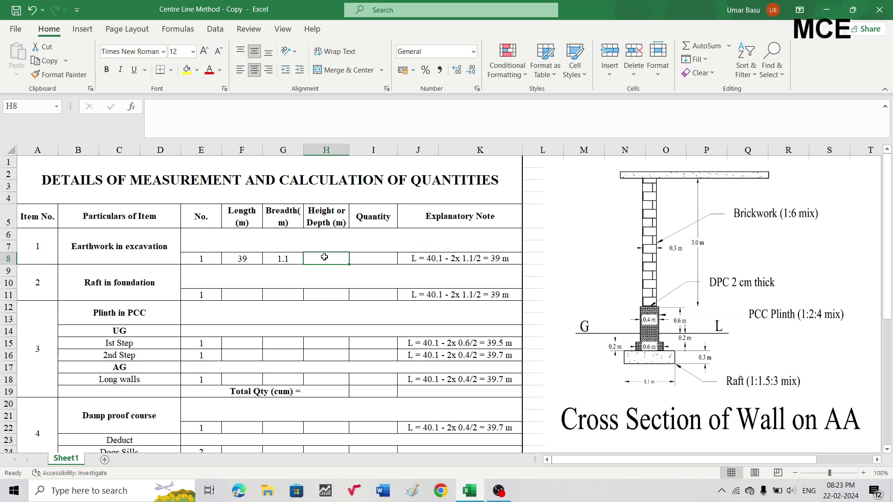
{"action": "type", "text": "0.7"}
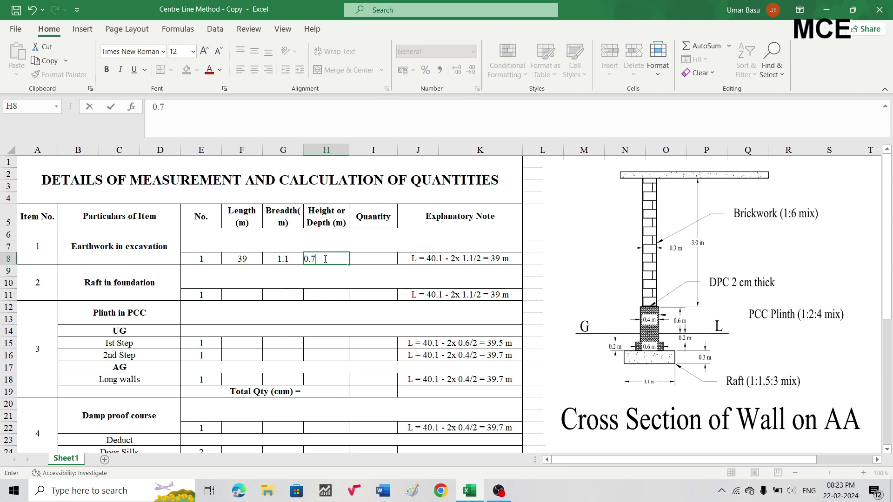
{"action": "key", "text": "Return"}
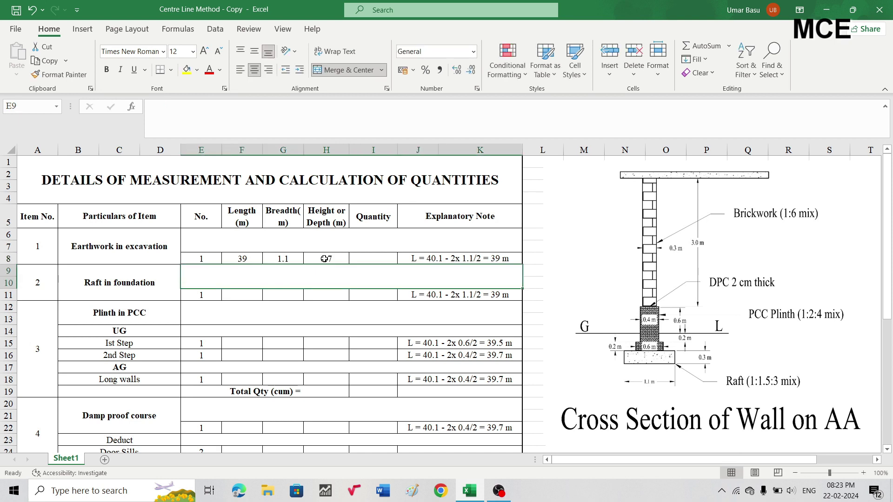
Step: Enter the formula =F8*G8*H8 in I8 for an earthwork quantity of 30.03
{"action": "left_click", "coordinate": [369, 259]}
{"action": "type", "text": "="}
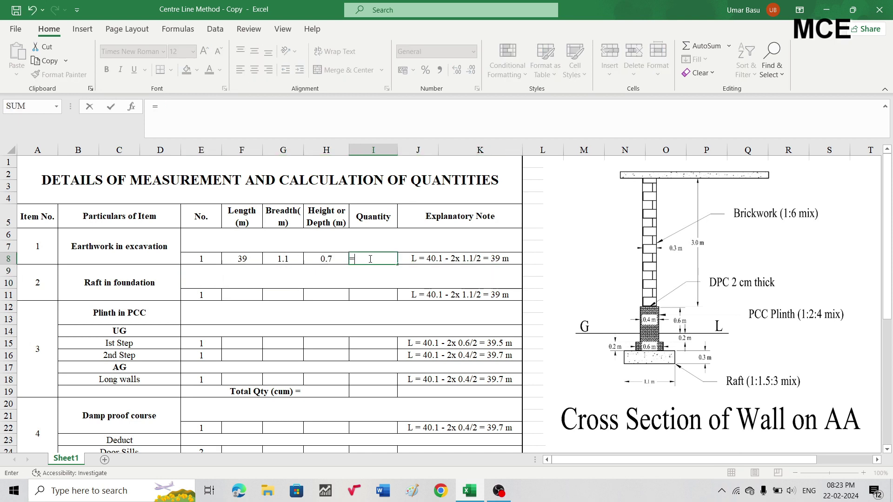
{"action": "left_click", "coordinate": [241, 259]}
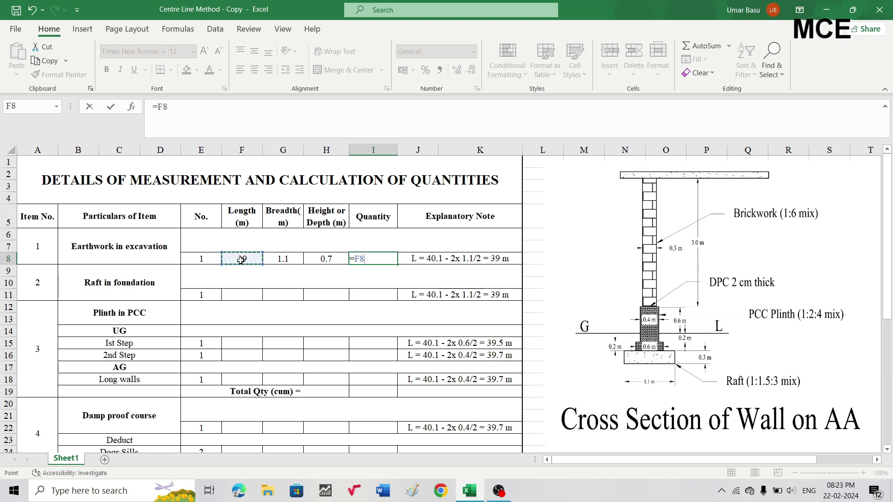
{"action": "type", "text": "*"}
{"action": "left_click", "coordinate": [286, 259]}
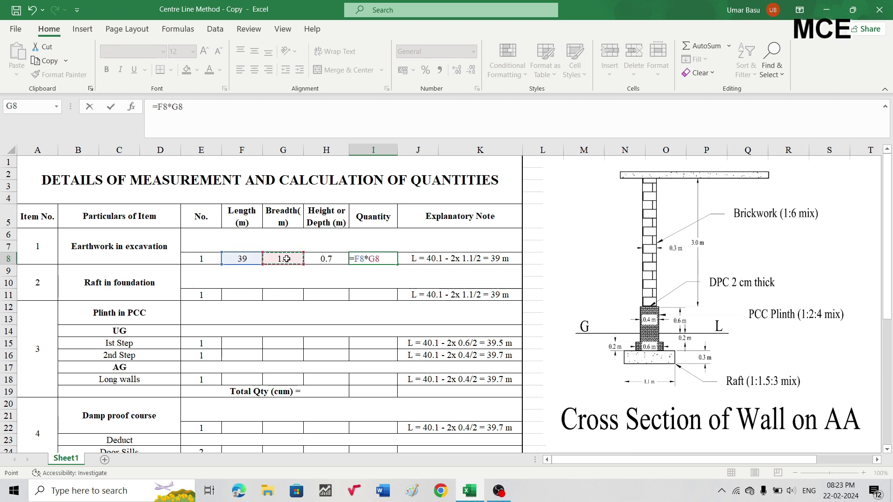
{"action": "type", "text": "*"}
{"action": "left_click", "coordinate": [327, 262]}
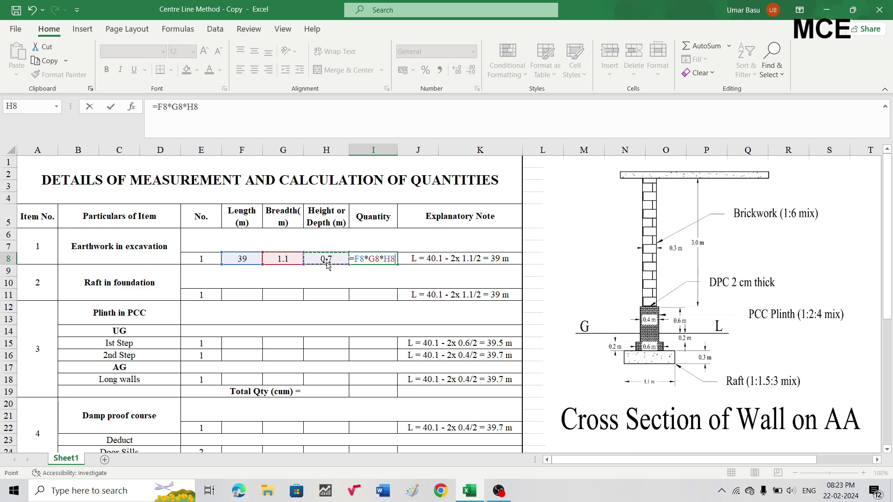
{"action": "key", "text": "Return"}
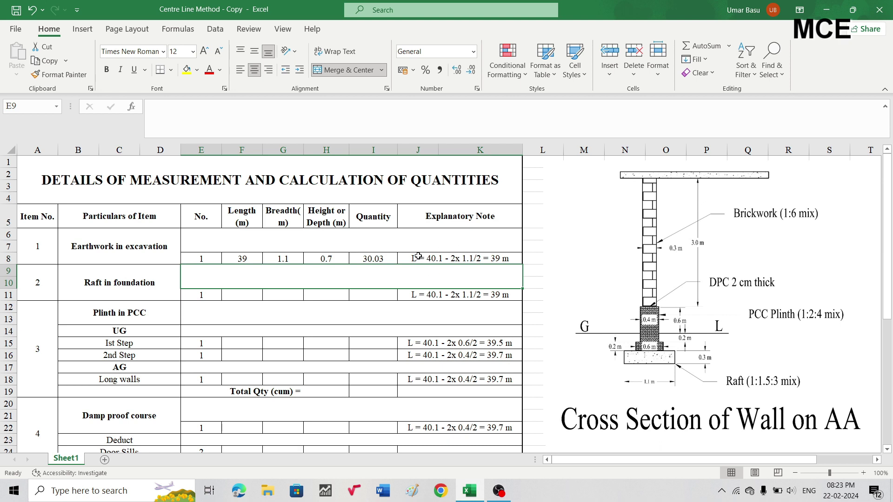
Step: Enter the raft dimensions in F11:H11: length 39, breadth 1.1, depth 0.3
{"action": "left_click", "coordinate": [247, 296]}
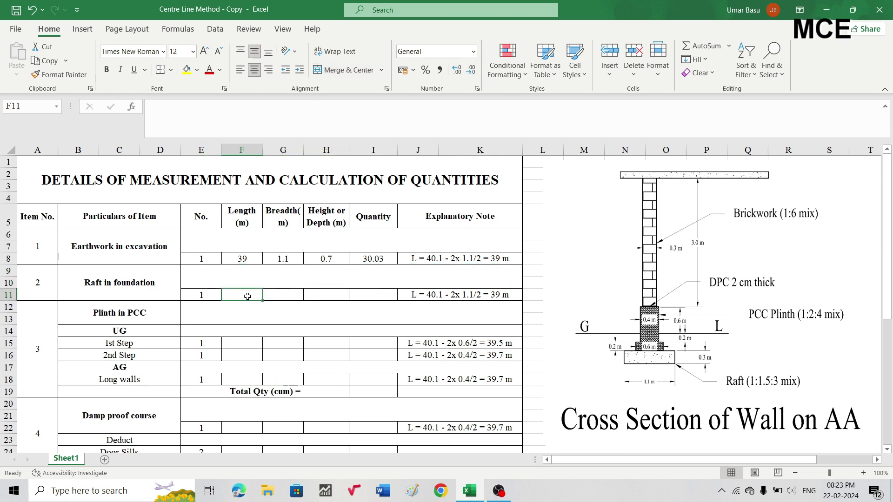
{"action": "type", "text": "39"}
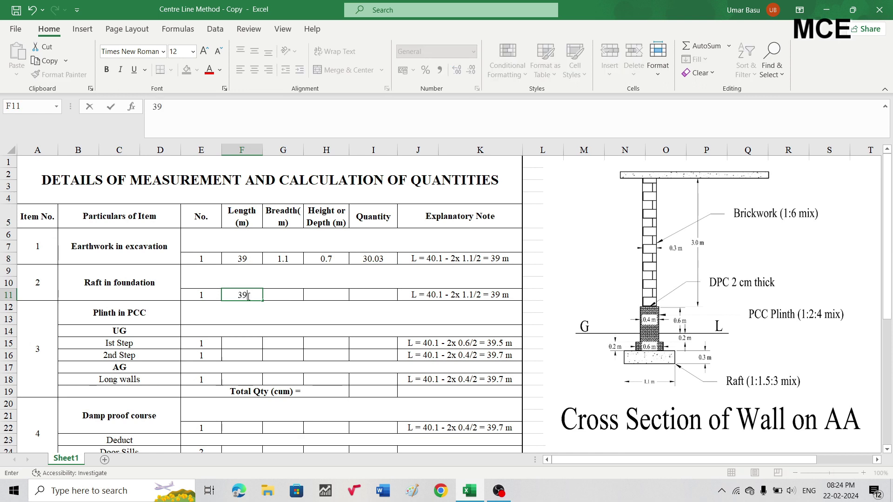
{"action": "key", "text": "Tab"}
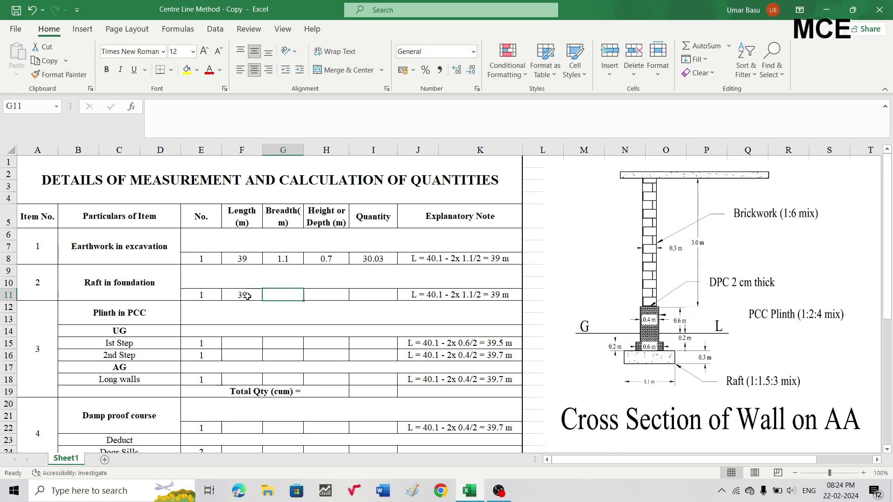
{"action": "type", "text": "1.1"}
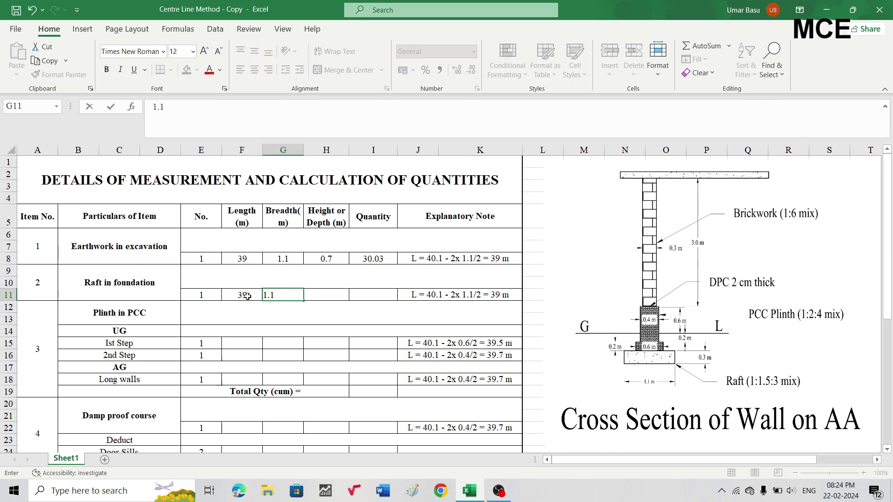
{"action": "key", "text": "Tab"}
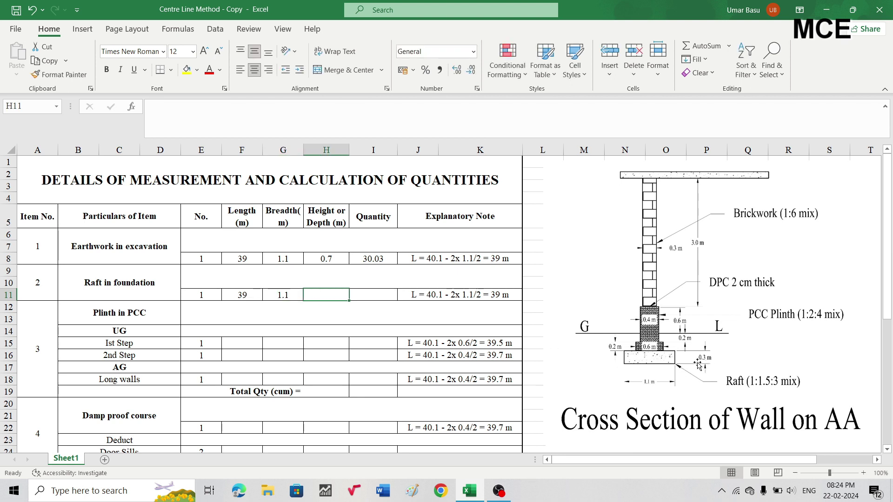
{"action": "type", "text": "0.3"}
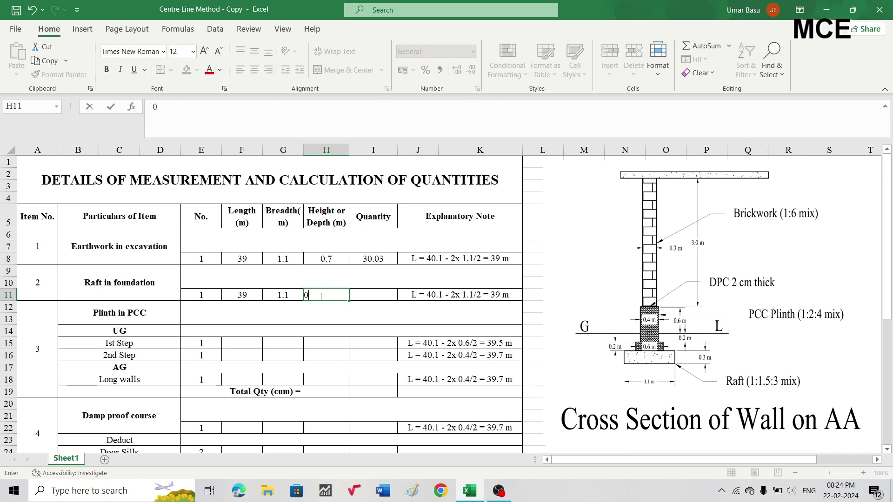
{"action": "key", "text": "Tab"}
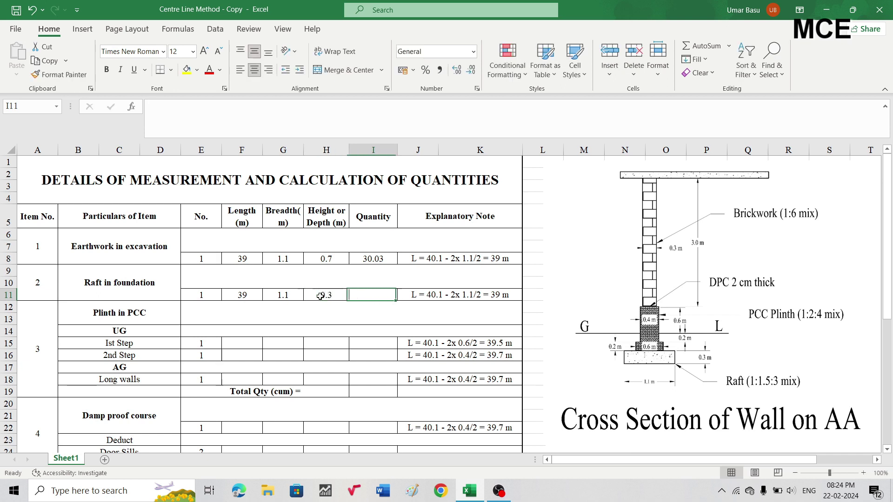
Step: Enter the formula =F11*G11*H11 in I11 for a raft quantity of 12.87
{"action": "double_click", "coordinate": [371, 297]}
{"action": "type", "text": "="}
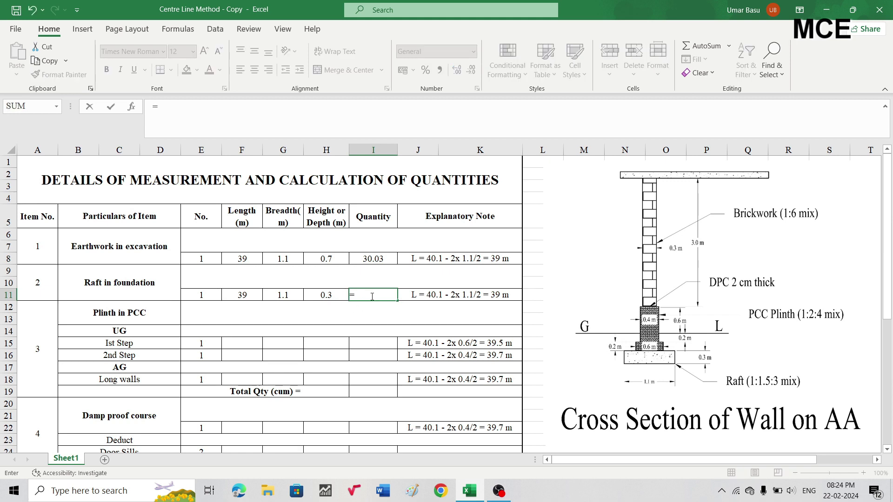
{"action": "left_click", "coordinate": [247, 295]}
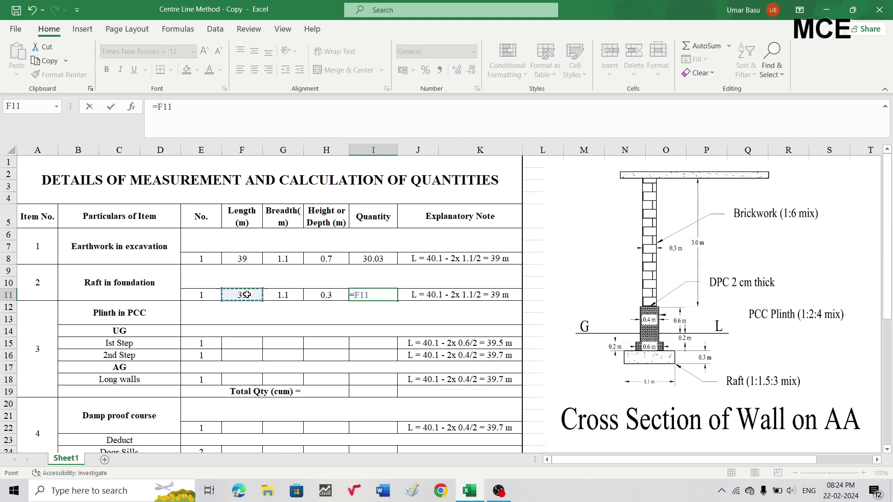
{"action": "type", "text": "*"}
{"action": "left_click", "coordinate": [288, 295]}
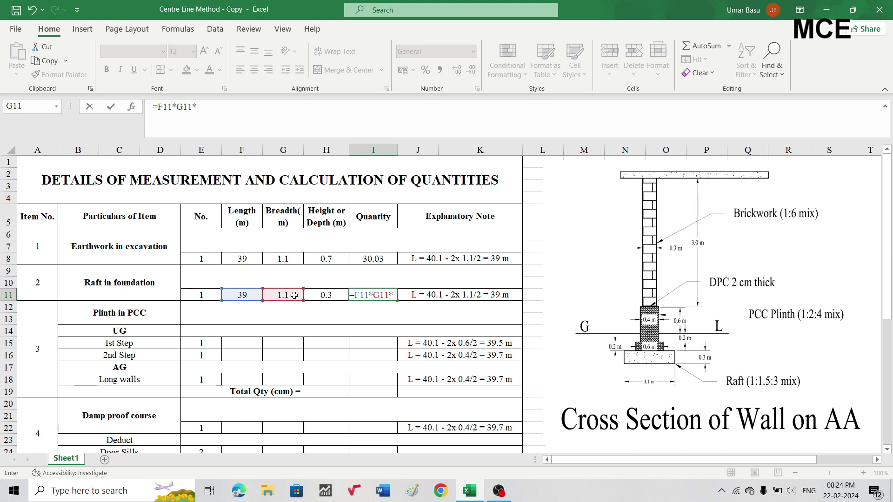
{"action": "type", "text": "*"}
{"action": "left_click", "coordinate": [334, 297]}
{"action": "key", "text": "Return"}
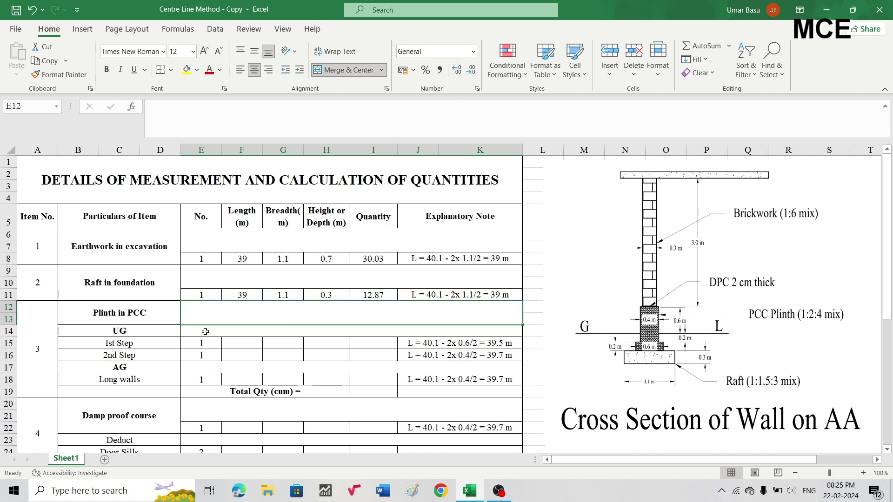
Step: Relabel the AG 'Long walls' row in B18 as '2nd Step'
{"action": "left_click", "coordinate": [127, 333]}
{"action": "left_click", "coordinate": [124, 344]}
{"action": "left_click", "coordinate": [123, 357]}
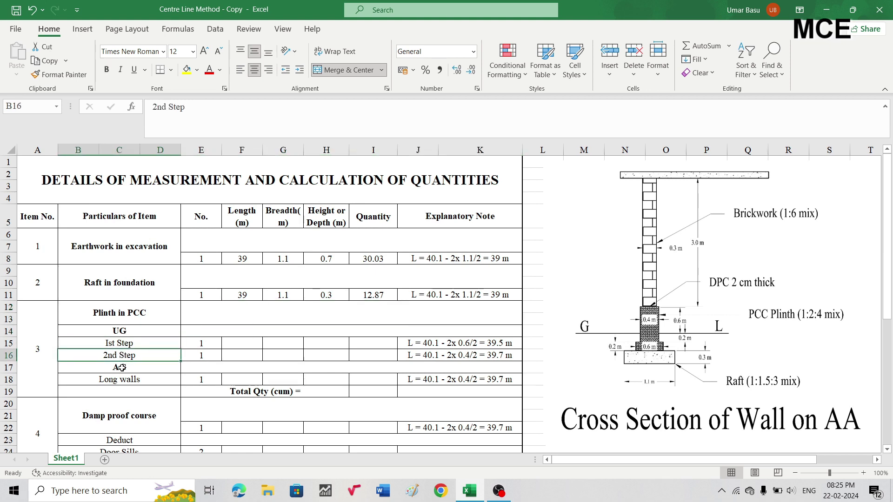
{"action": "left_click", "coordinate": [122, 367]}
{"action": "left_click", "coordinate": [120, 381]}
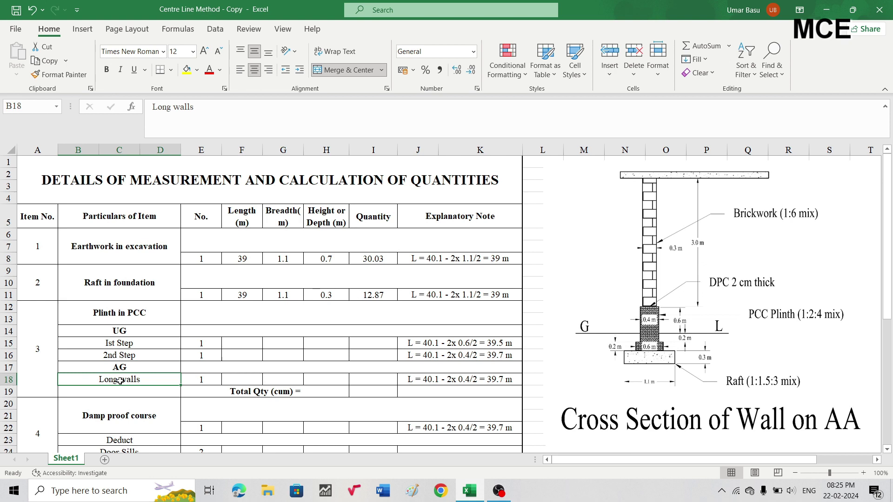
{"action": "type", "text": "2nd"}
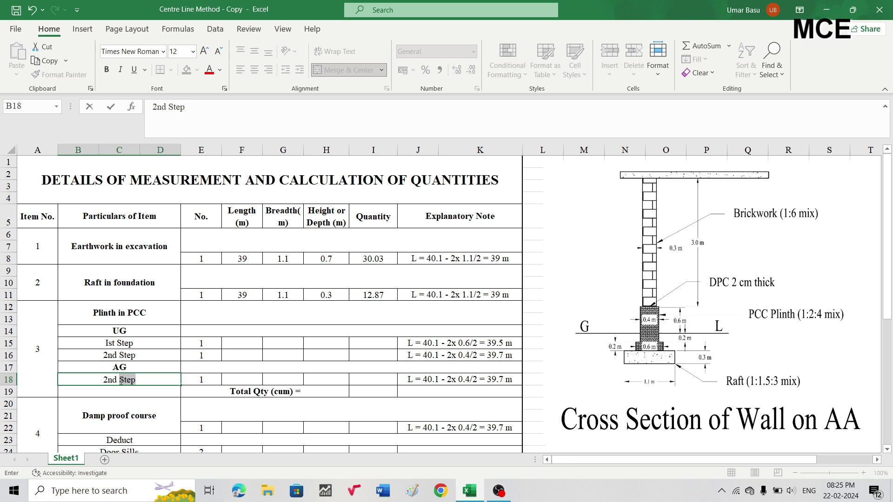
{"action": "key", "text": "Return"}
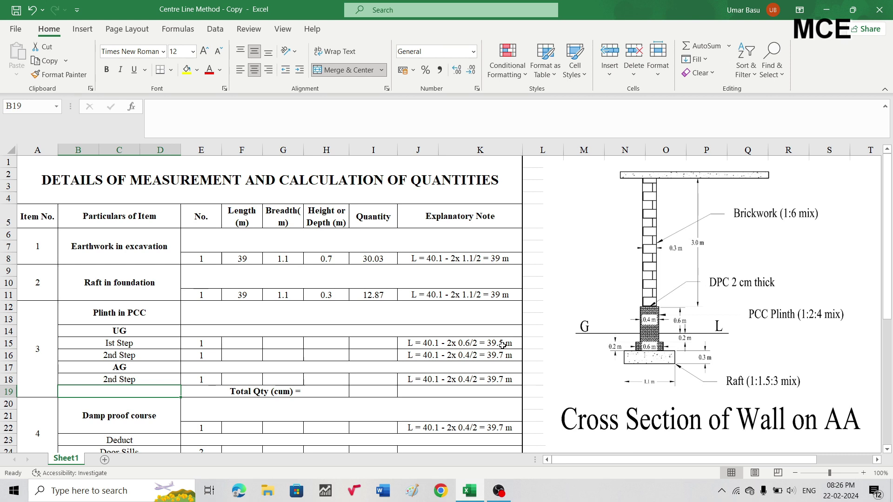
Step: Enter the Ist Step length 39.5, breadth 0.6 and height 0.2 in F15:H15
{"action": "left_click", "coordinate": [239, 345]}
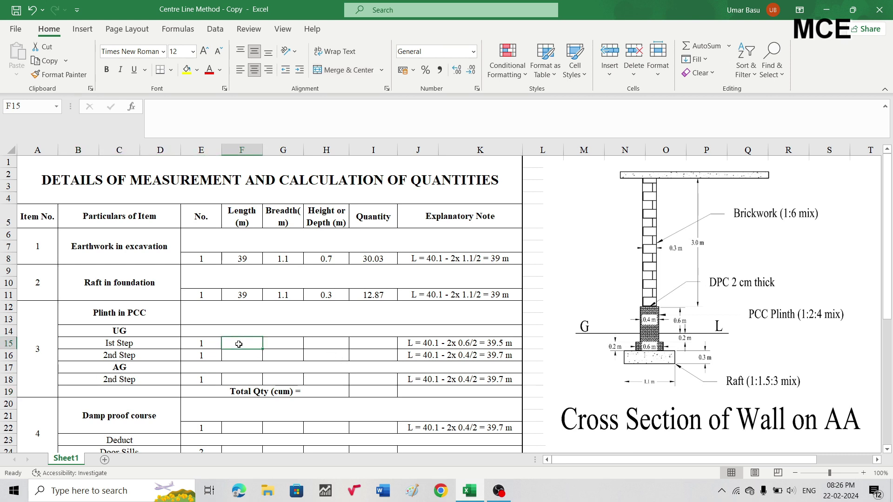
{"action": "type", "text": "39.5"}
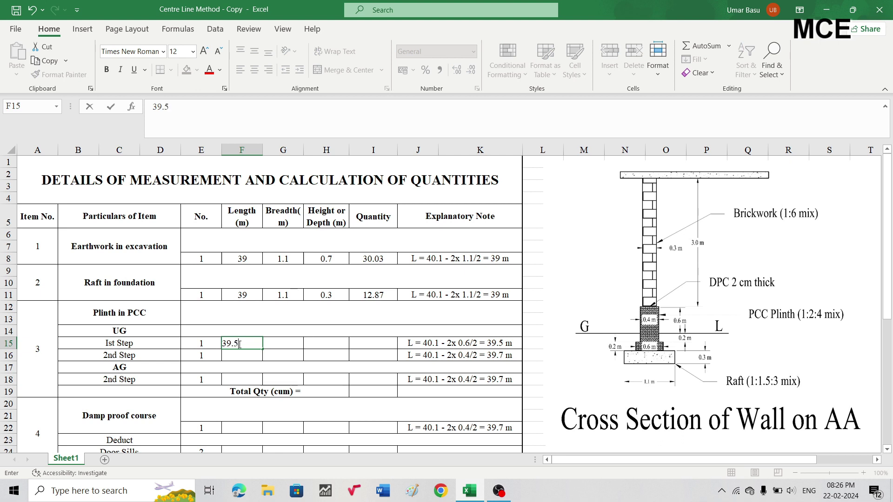
{"action": "key", "text": "Tab"}
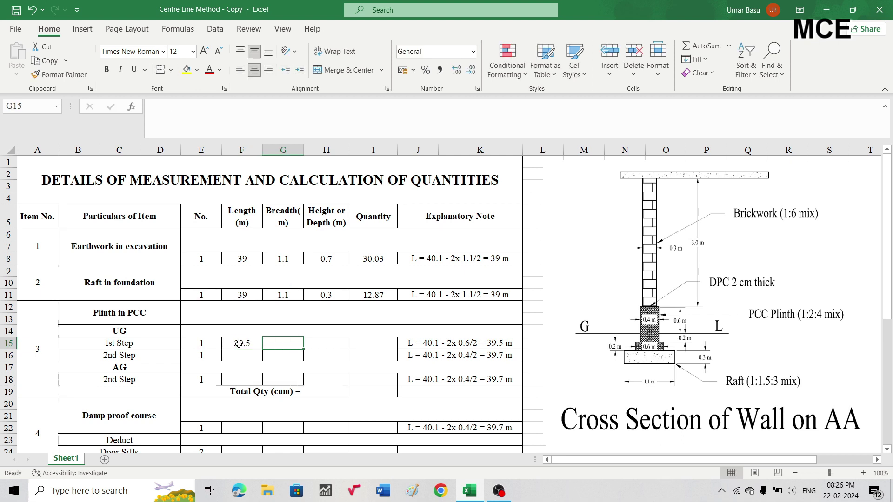
{"action": "type", "text": "0.6"}
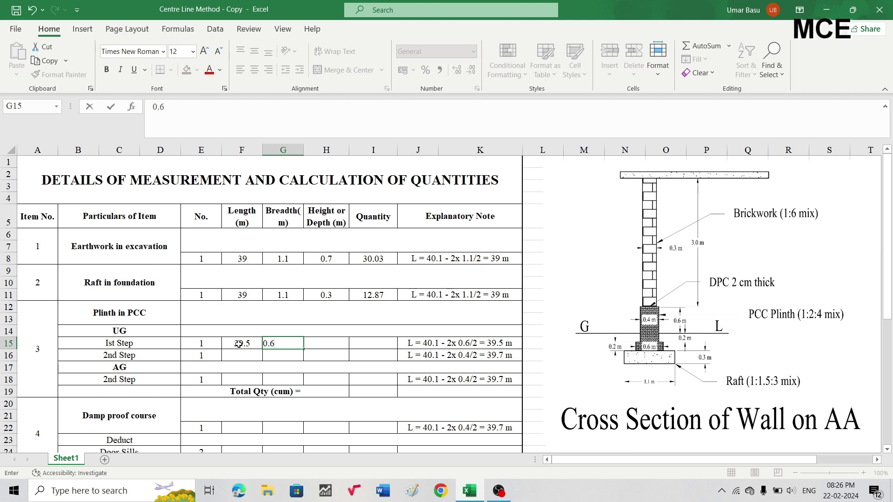
{"action": "key", "text": "Tab"}
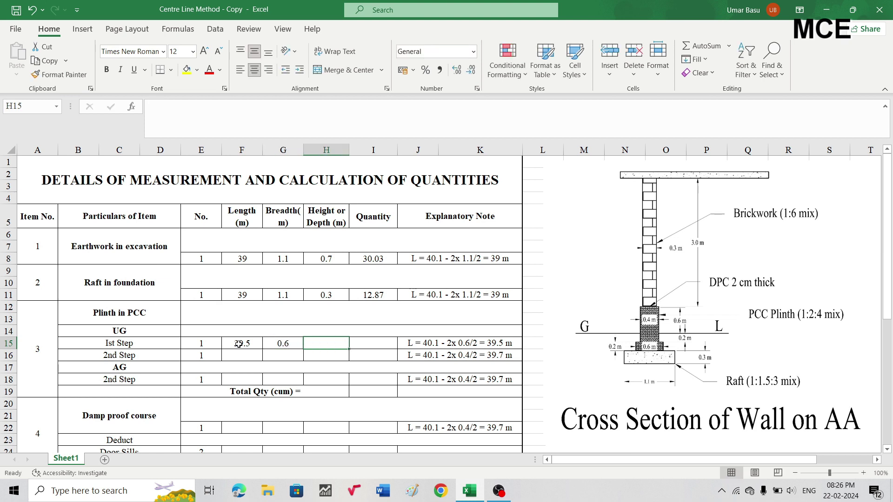
{"action": "type", "text": "0.2"}
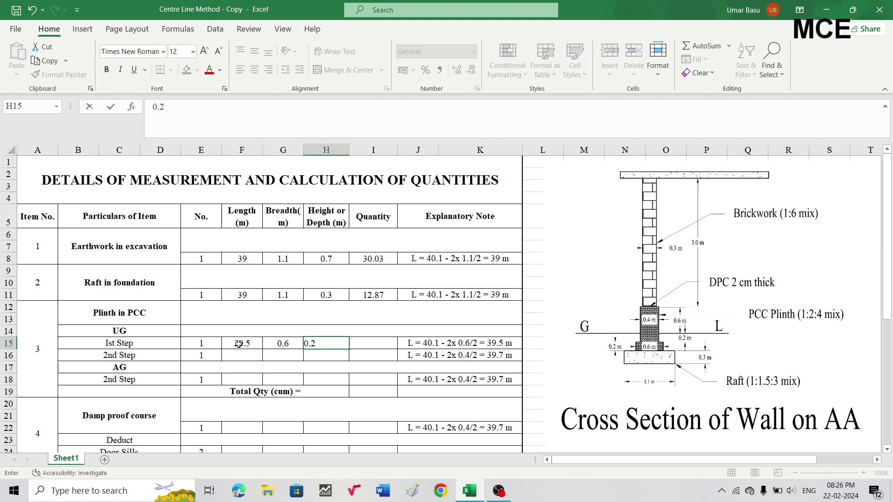
{"action": "key", "text": "Tab"}
Step: Enter =F15*G15*H15 in I15, giving an Ist Step quantity of 4.74
{"action": "type", "text": "="}
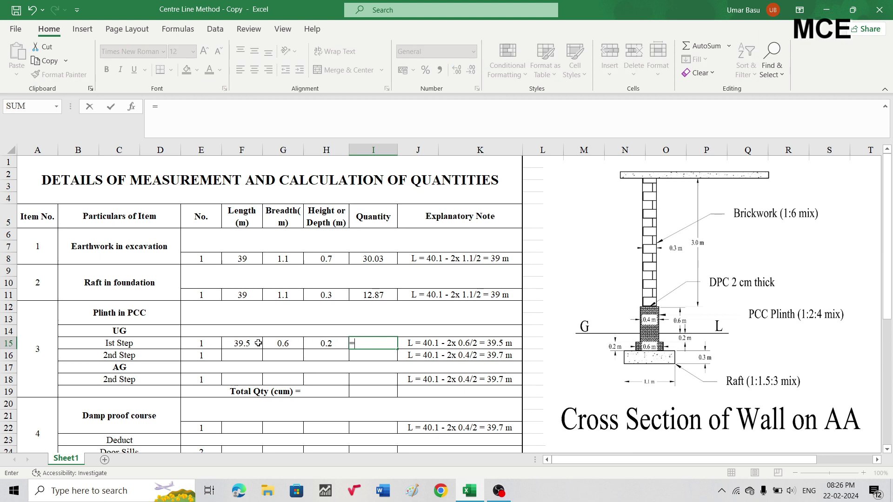
{"action": "left_click", "coordinate": [239, 345]}
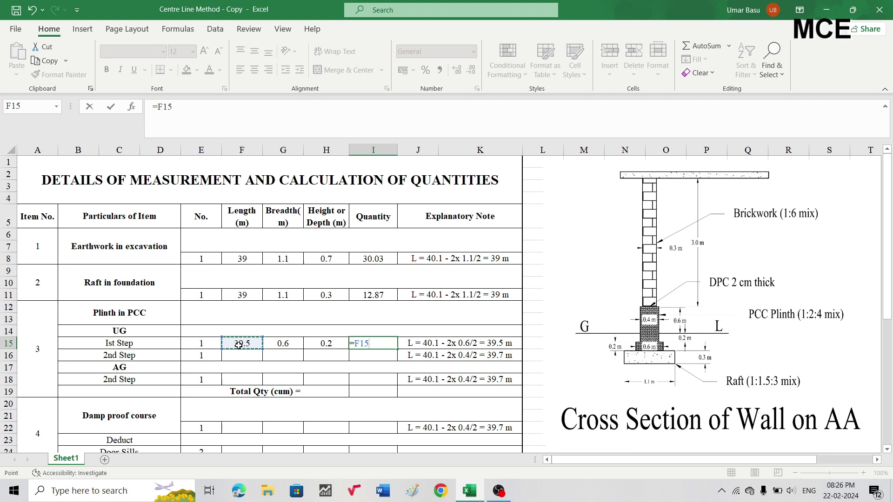
{"action": "type", "text": "*"}
{"action": "left_click", "coordinate": [286, 345]}
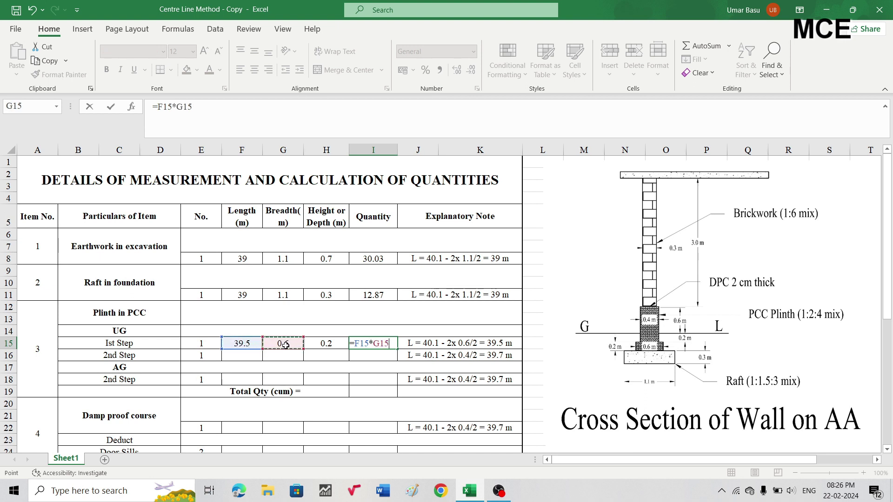
{"action": "type", "text": "*"}
{"action": "left_click", "coordinate": [331, 342]}
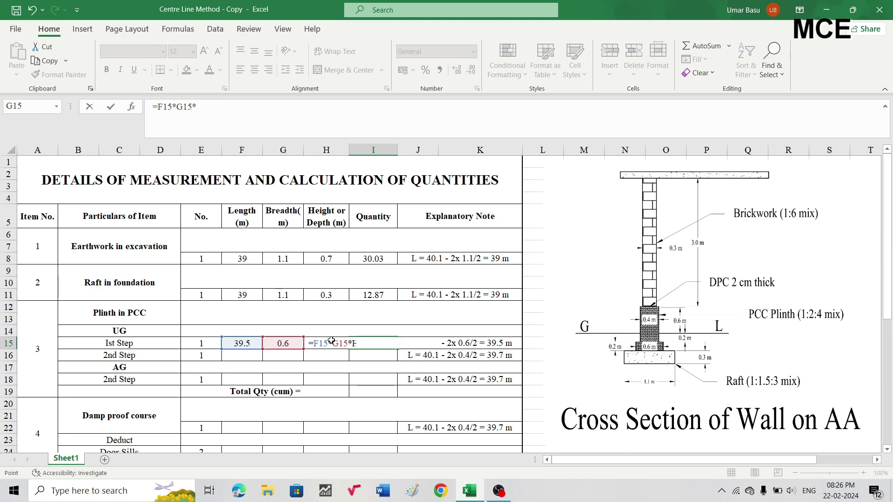
{"action": "key", "text": "Return"}
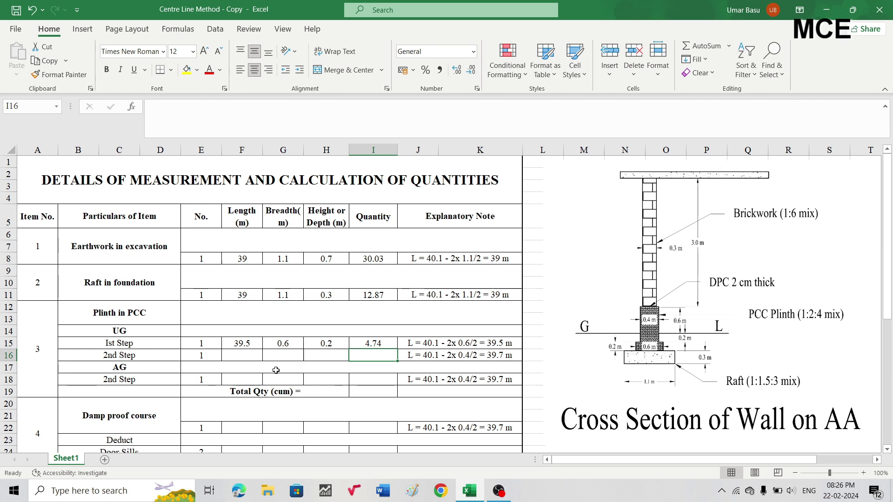
Step: Enter 39.7, 0.4 and 0.2 in F16:H16, then fill I15's formula down to I16 for 3.176
{"action": "left_click", "coordinate": [239, 355]}
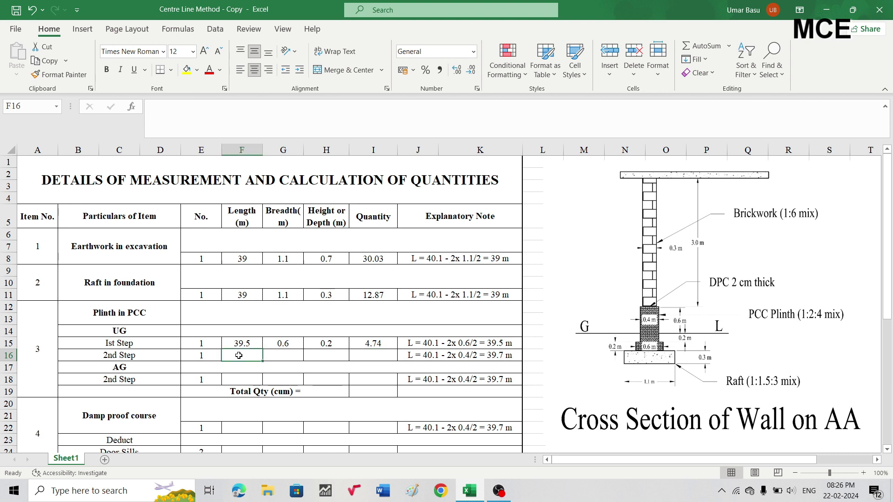
{"action": "type", "text": "39.7"}
{"action": "key", "text": "Tab"}
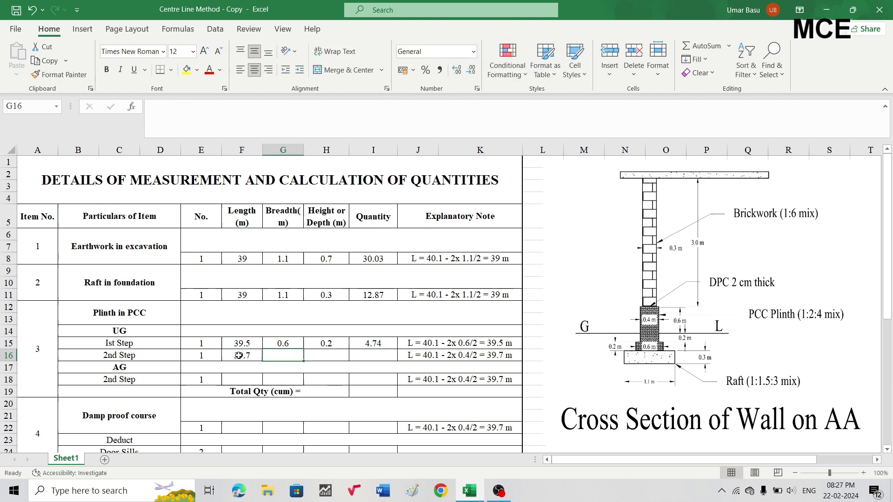
{"action": "type", "text": "0.4"}
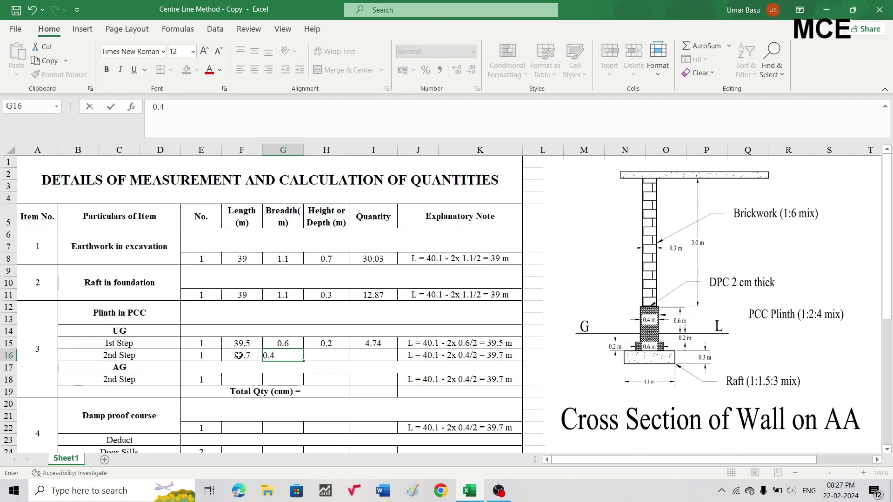
{"action": "key", "text": "Tab"}
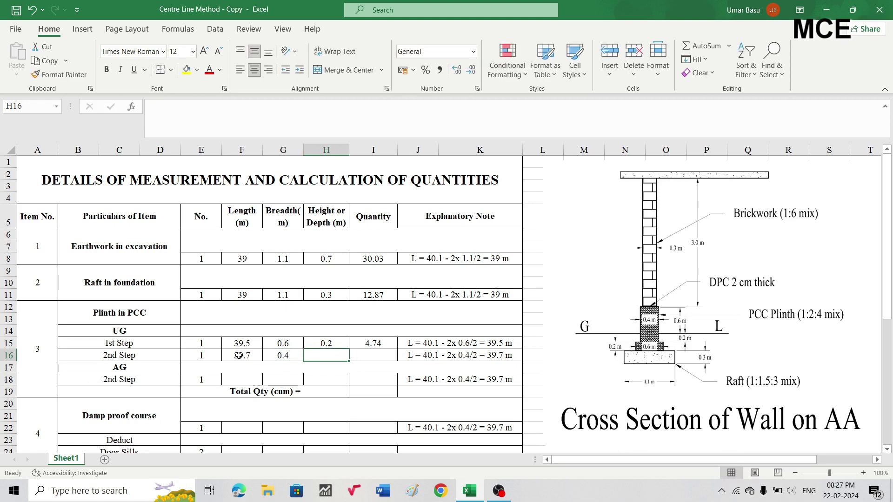
{"action": "type", "text": "0.2"}
{"action": "key", "text": "Tab"}
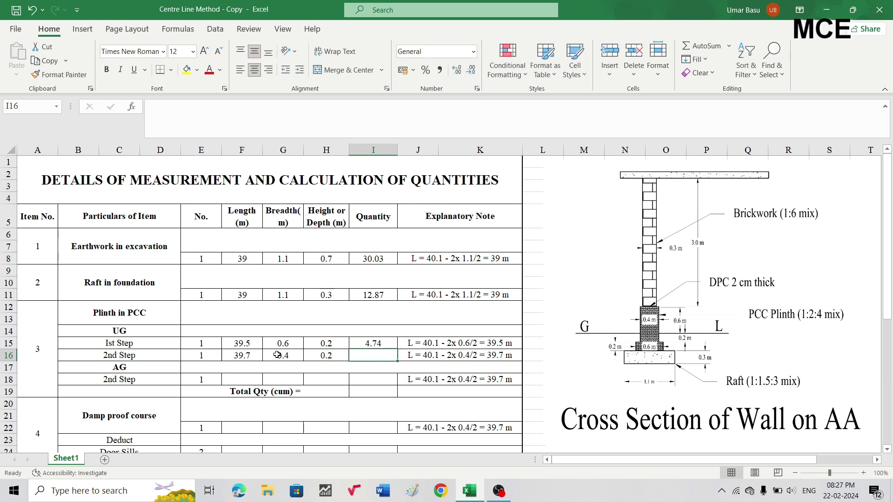
{"action": "left_click", "coordinate": [382, 344]}
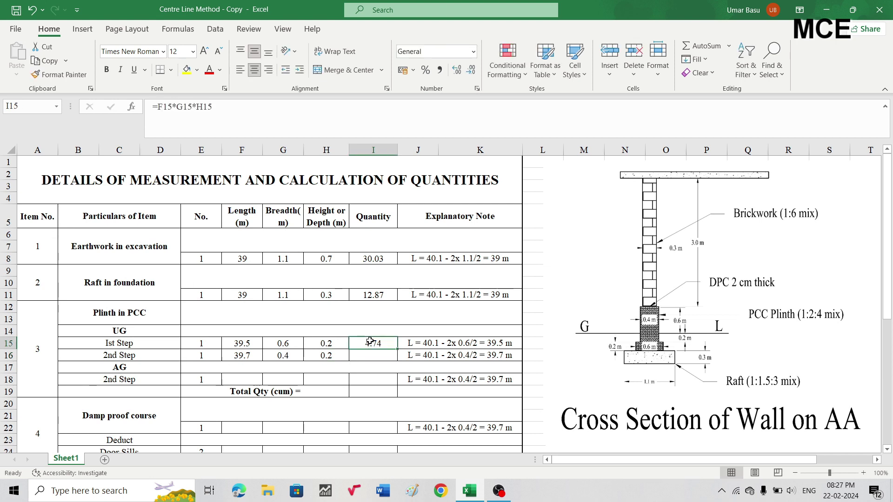
{"action": "left_click_drag", "start_coordinate": [397, 349], "coordinate": [398, 357]}
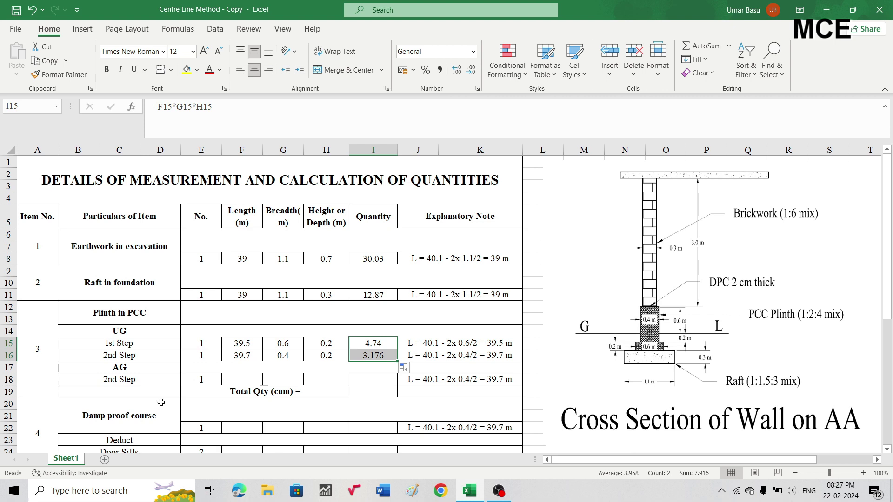
Step: Enter the AG 2nd Step length 39.7, breadth 0.4 and height 0.6 in row 18
{"action": "left_click", "coordinate": [251, 378]}
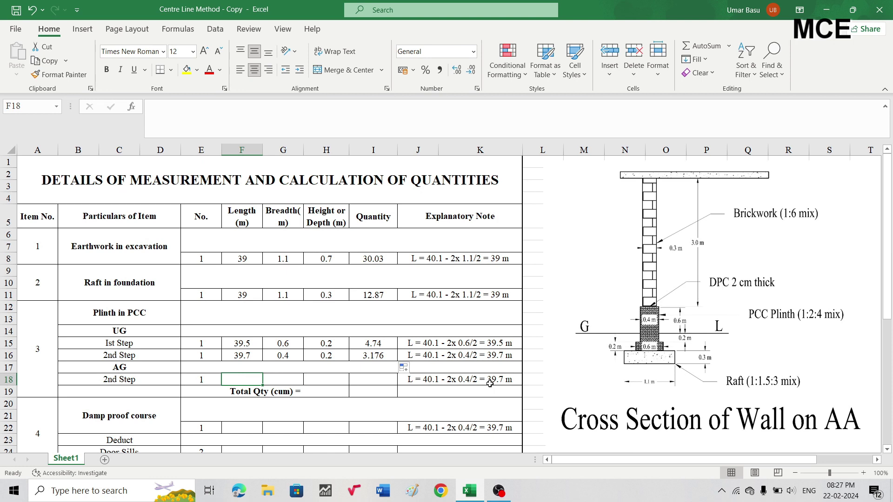
{"action": "type", "text": "39"}
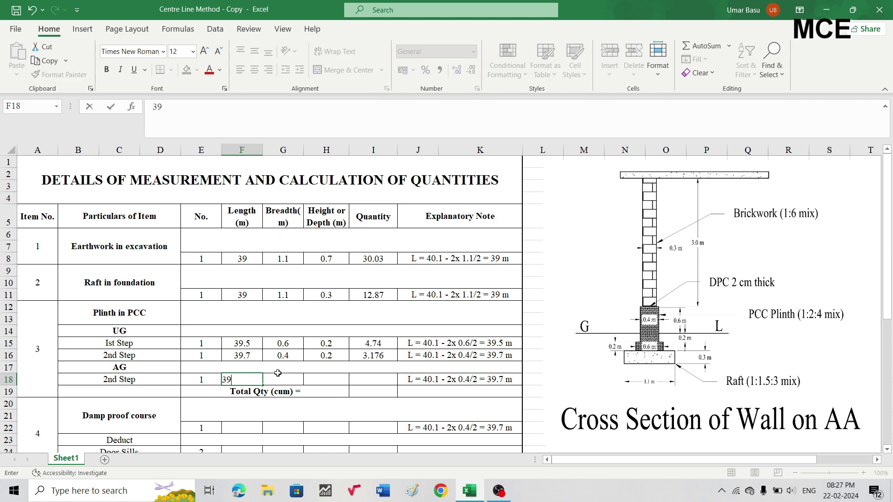
{"action": "type", "text": ".7"}
{"action": "key", "text": "Tab"}
{"action": "type", "text": "0.4"}
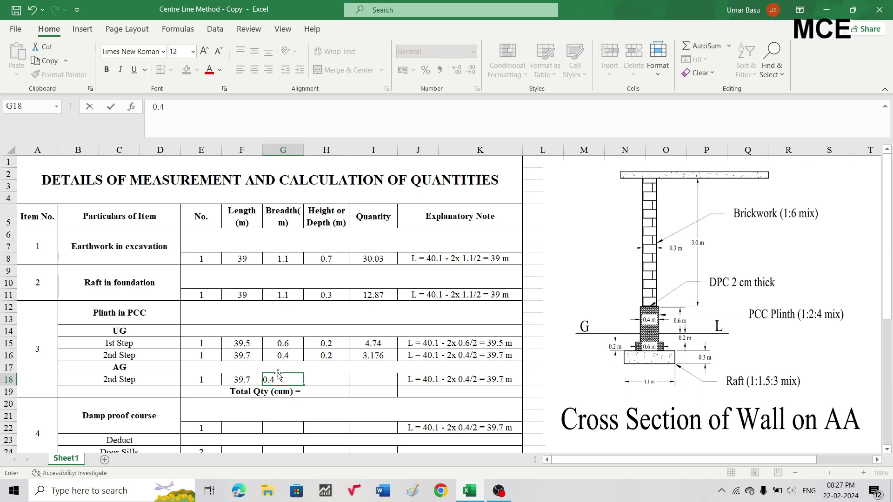
{"action": "key", "text": "Tab"}
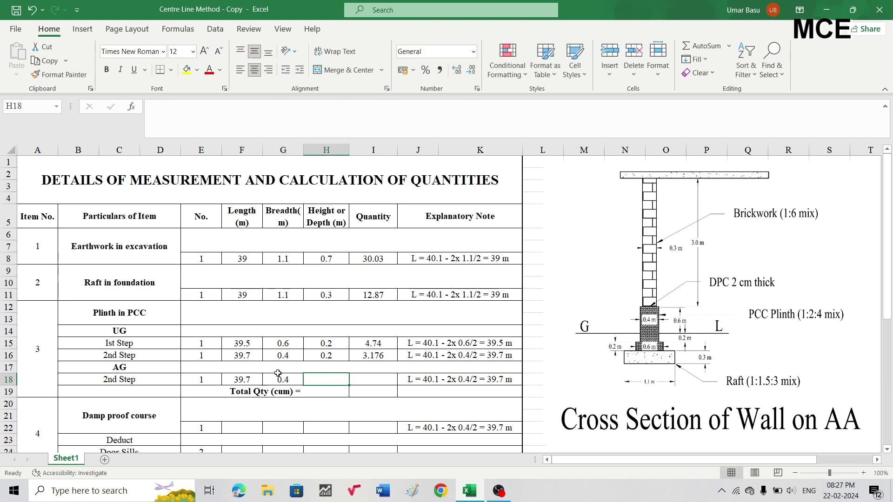
{"action": "type", "text": "0.6"}
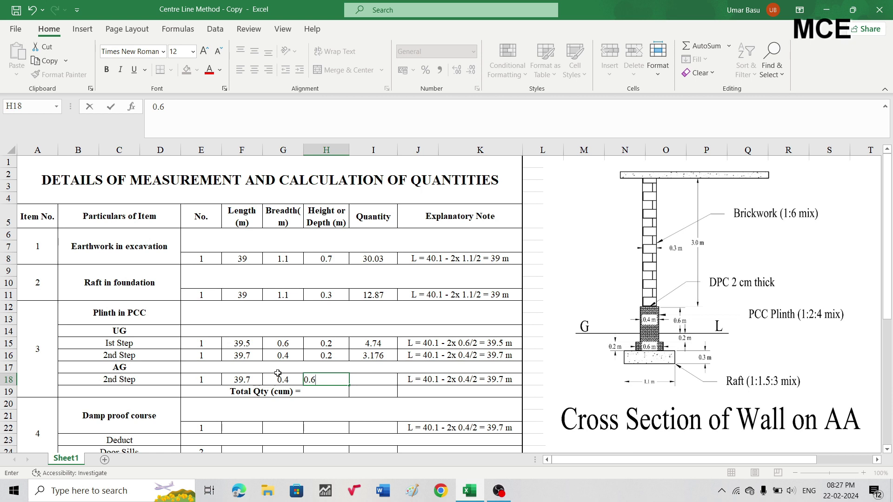
{"action": "key", "text": "Return"}
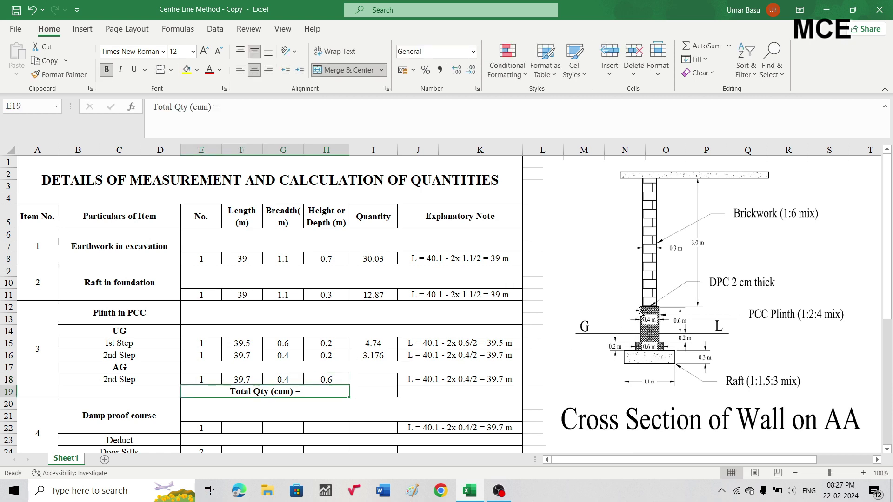
Step: Enter =F18*G18*H18 in I18, giving an AG 2nd Step quantity of 9.528
{"action": "left_click", "coordinate": [370, 380]}
{"action": "type", "text": "="}
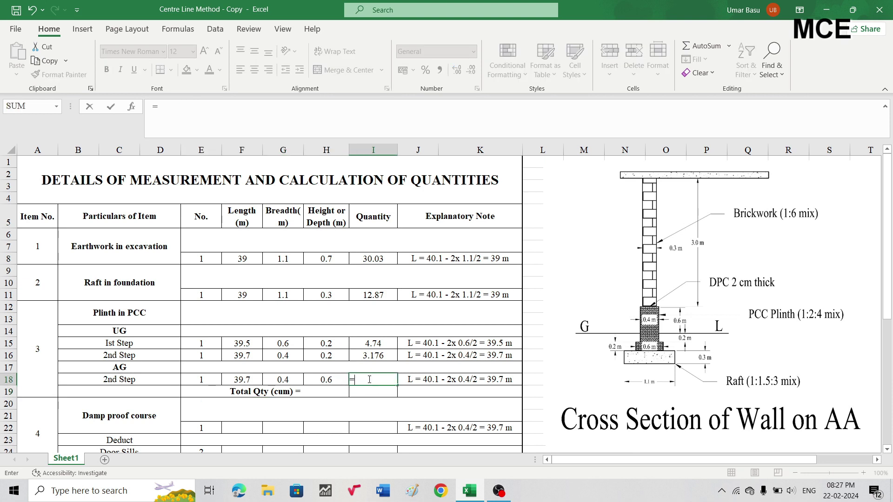
{"action": "left_click", "coordinate": [242, 380]}
{"action": "type", "text": "*"}
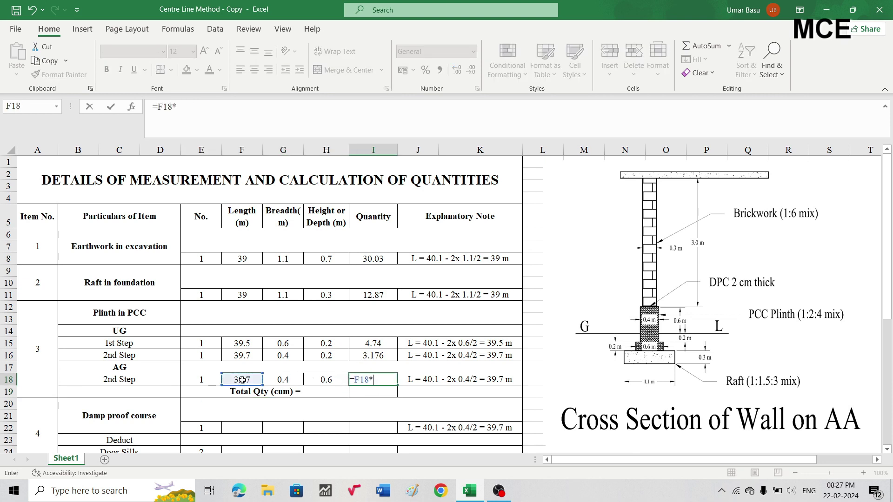
{"action": "left_click", "coordinate": [284, 381]}
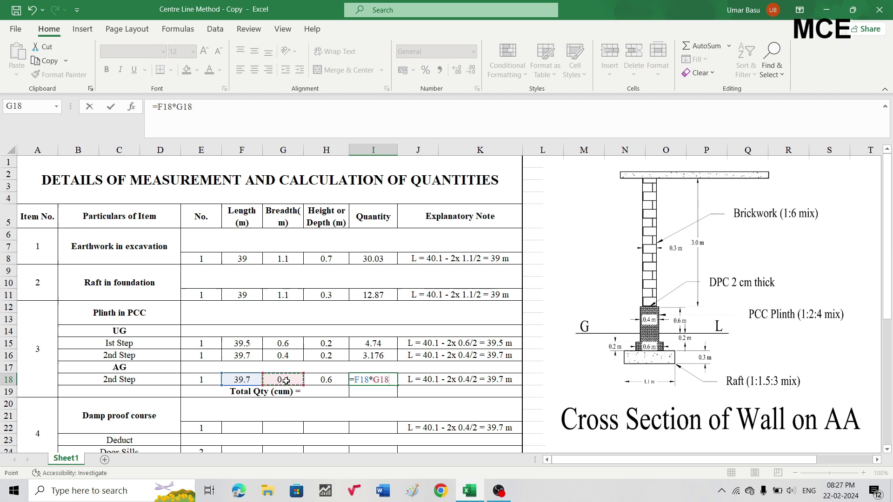
{"action": "type", "text": "*"}
{"action": "left_click", "coordinate": [329, 380]}
{"action": "key", "text": "Return"}
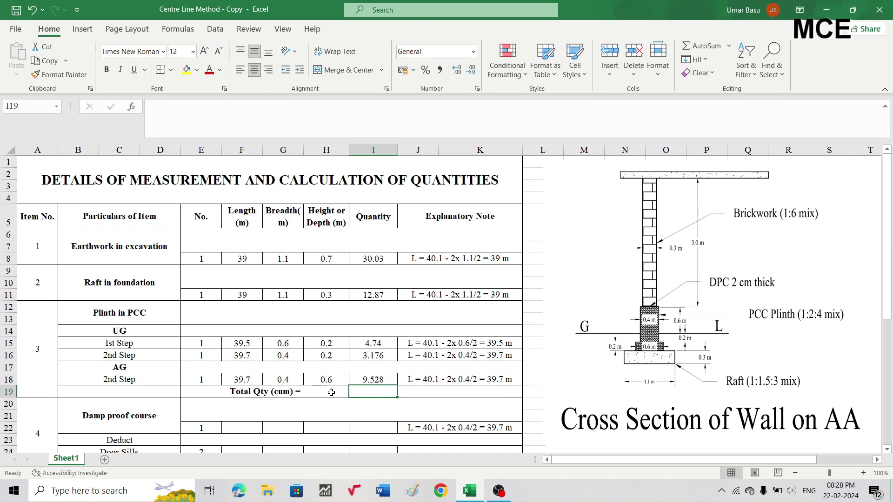
Step: Enter =I15+I16+I18 in I19 for a plinth Total Qty of 17.444 cum
{"action": "type", "text": "="}
{"action": "left_click", "coordinate": [369, 343]}
{"action": "type", "text": "+"}
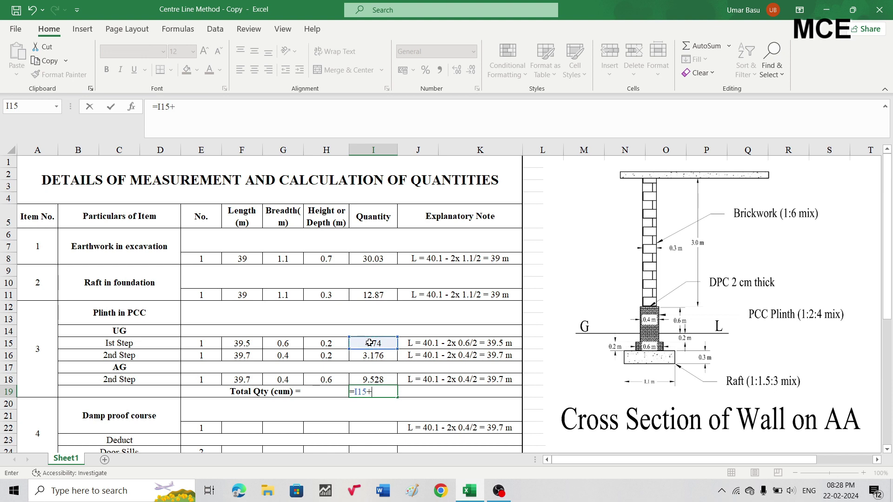
{"action": "left_click", "coordinate": [372, 355]}
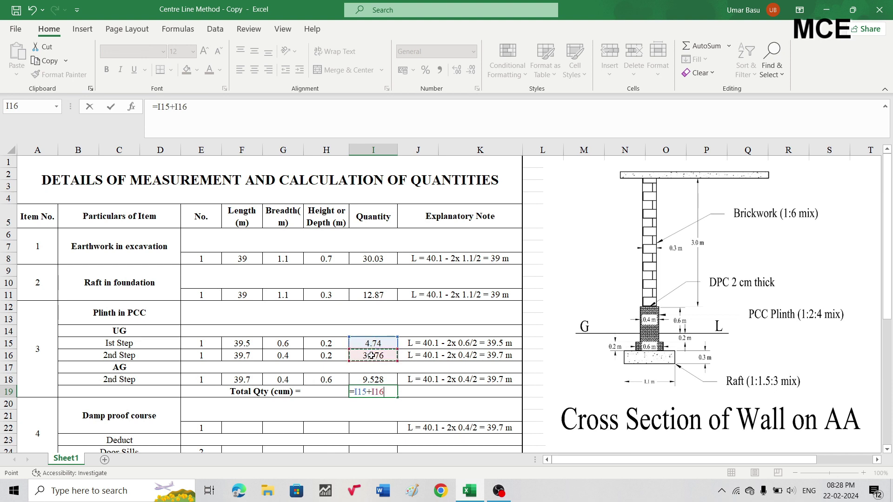
{"action": "type", "text": "+"}
{"action": "left_click", "coordinate": [375, 377]}
{"action": "key", "text": "Return"}
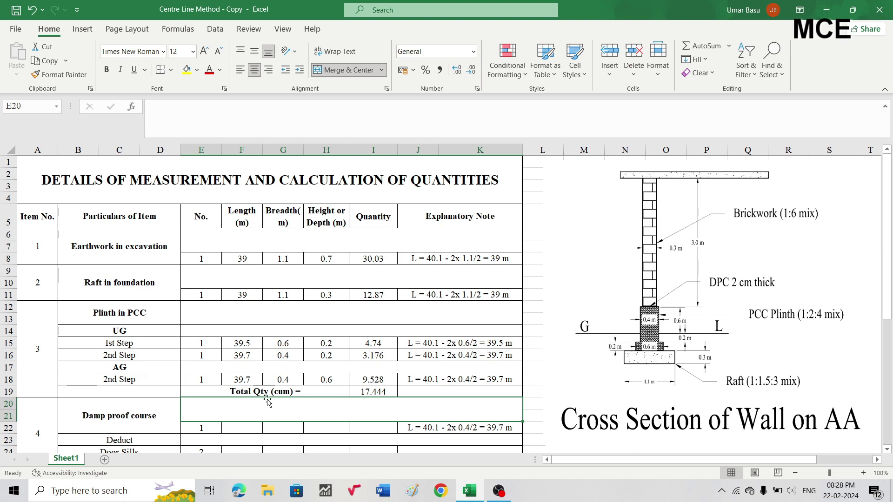
{"action": "scroll", "coordinate": [267, 401], "scroll_direction": "down", "scroll_amount": 3}
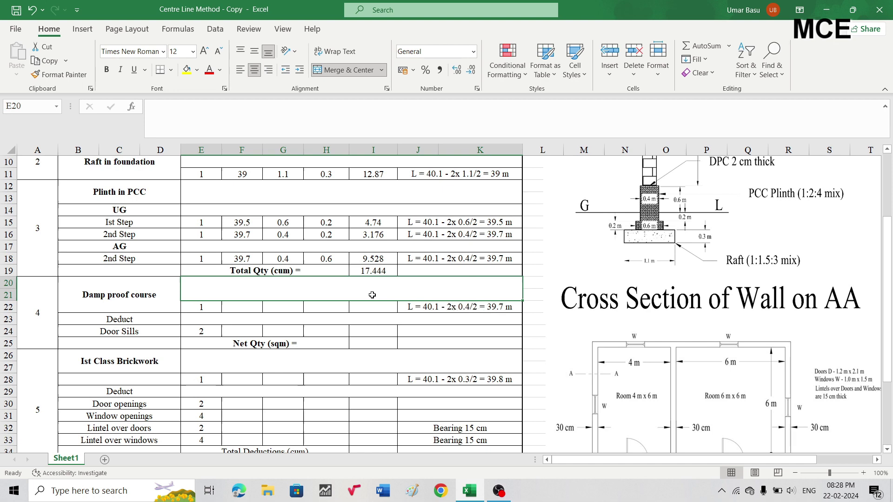
Step: Enter the damp proof course length 39.7, breadth 0.4 and a dash for height in F22:H22
{"action": "left_click", "coordinate": [245, 310]}
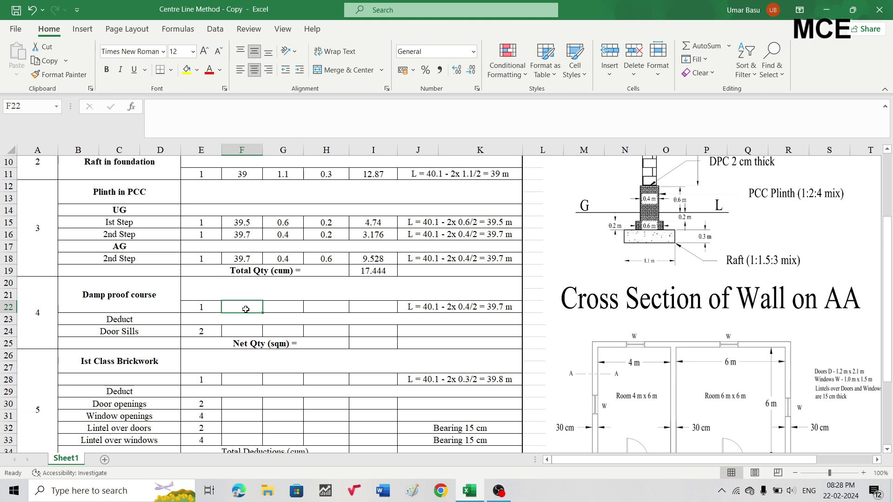
{"action": "type", "text": "3"}
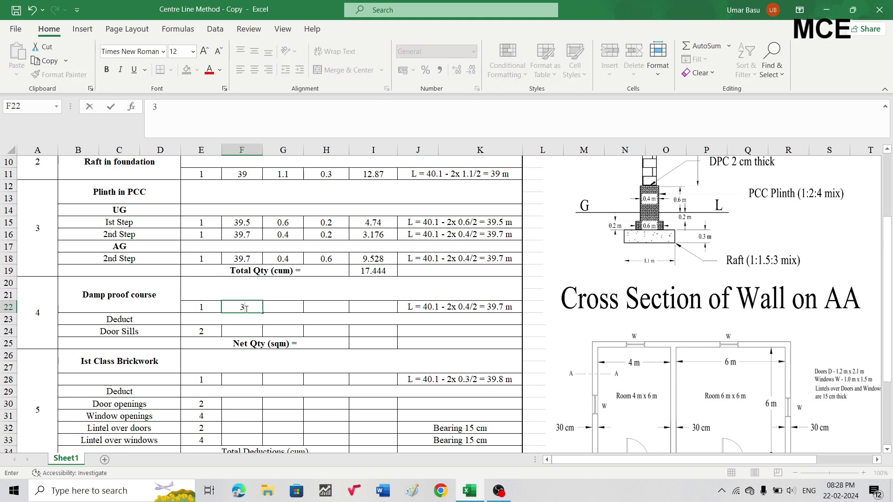
{"action": "type", "text": "9.7"}
{"action": "key", "text": "Tab"}
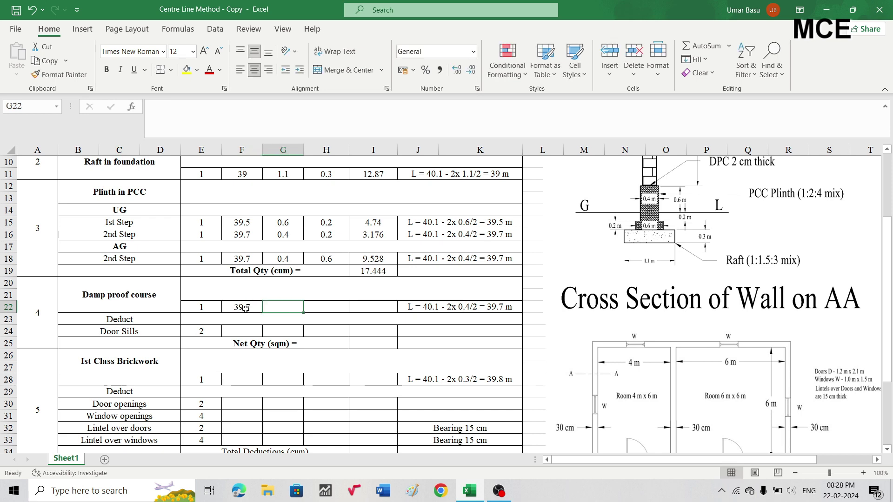
{"action": "type", "text": "0.4"}
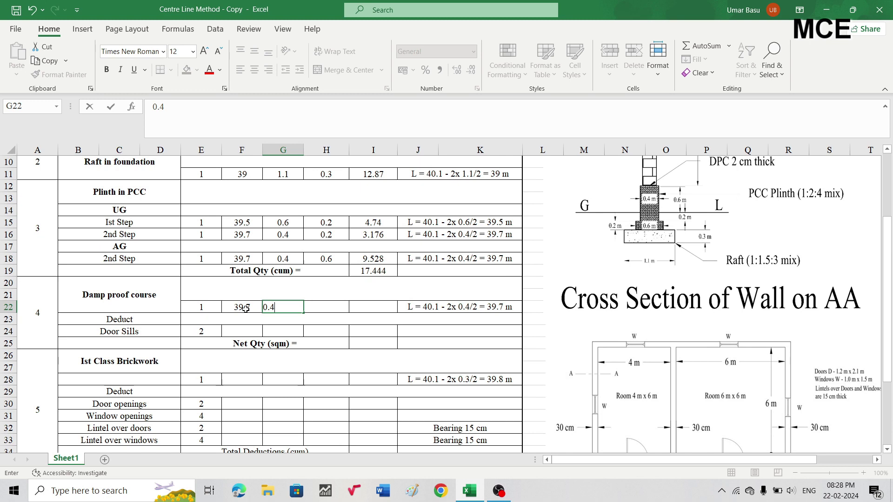
{"action": "key", "text": "Tab"}
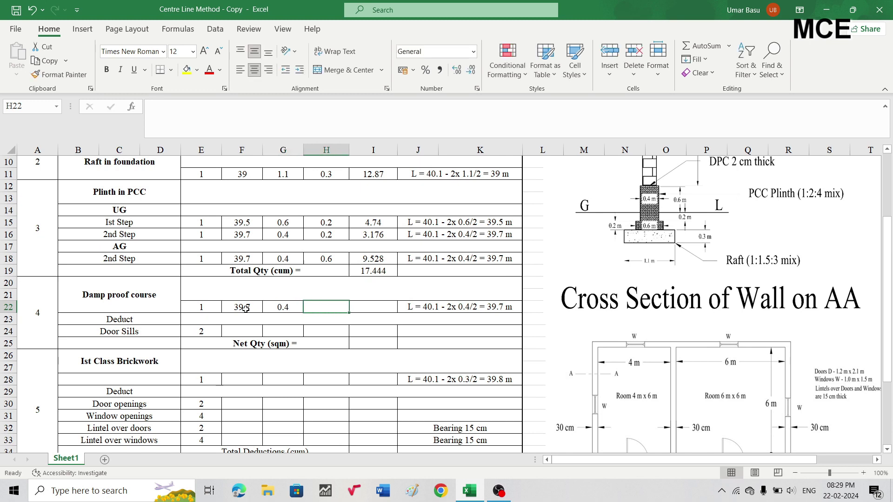
{"action": "type", "text": "-"}
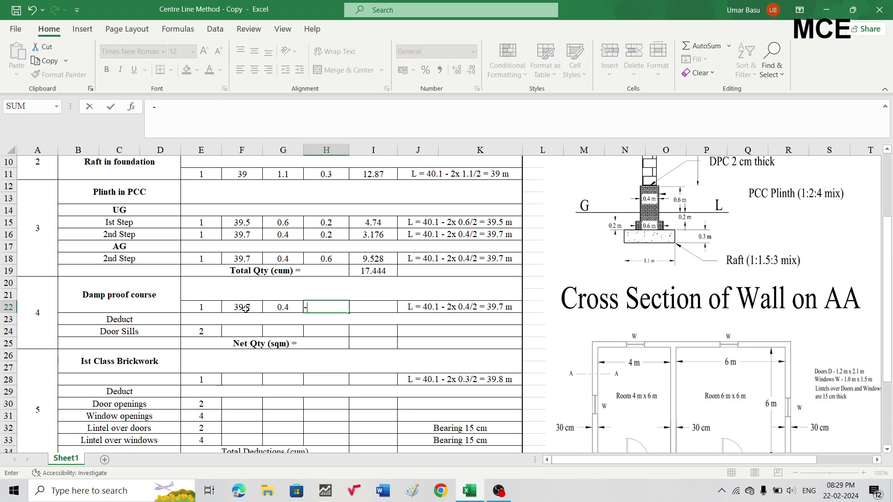
{"action": "key", "text": "Return"}
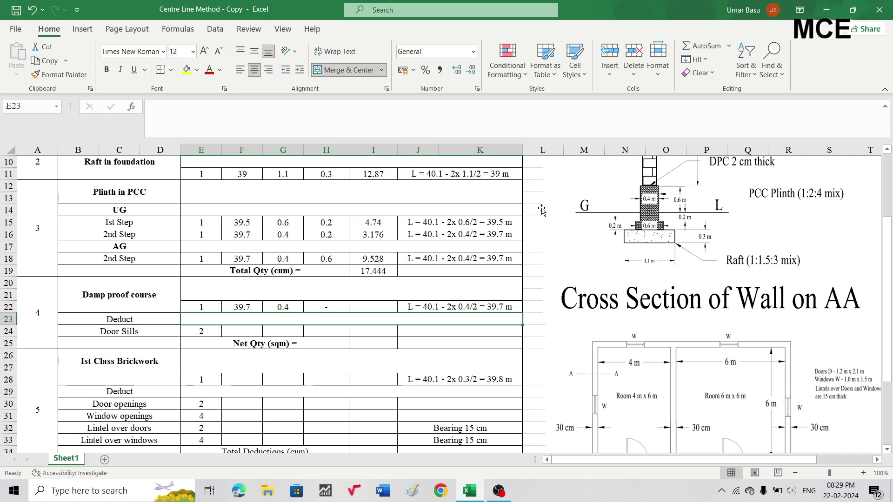
Step: Enter =F22*G22 in I22, giving a damp proof course area of 15.88 sqm
{"action": "left_click", "coordinate": [371, 310]}
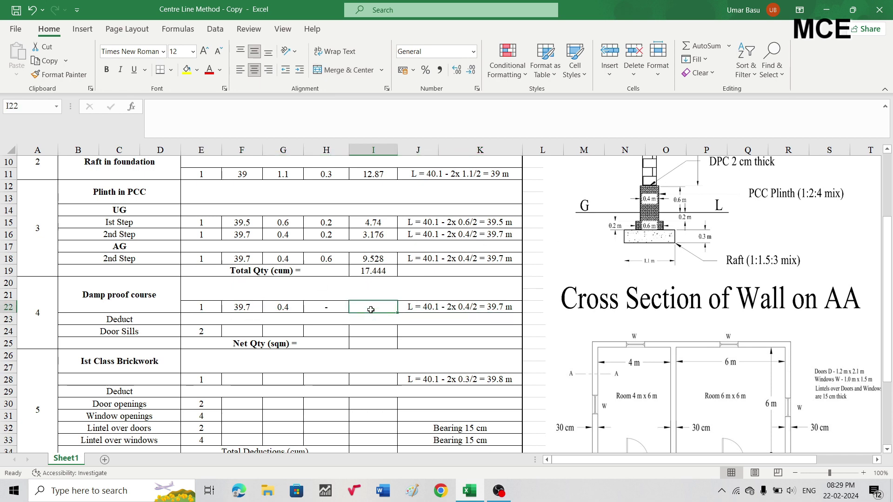
{"action": "type", "text": "="}
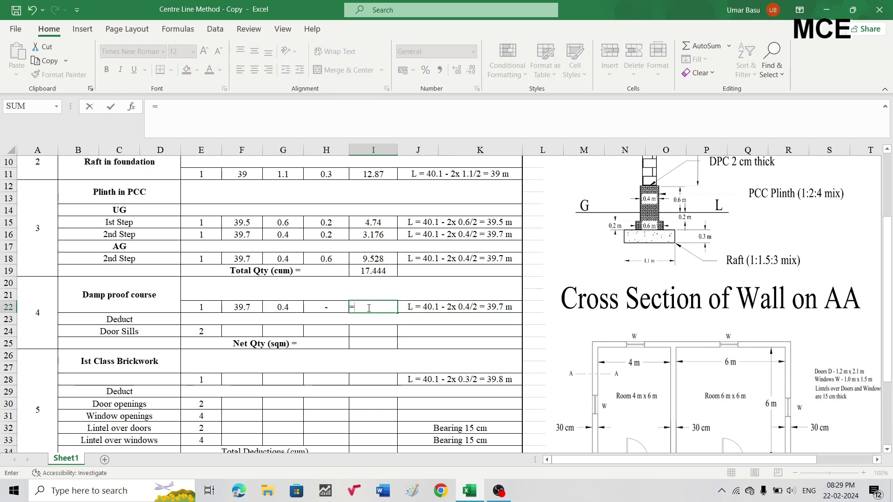
{"action": "left_click", "coordinate": [238, 309]}
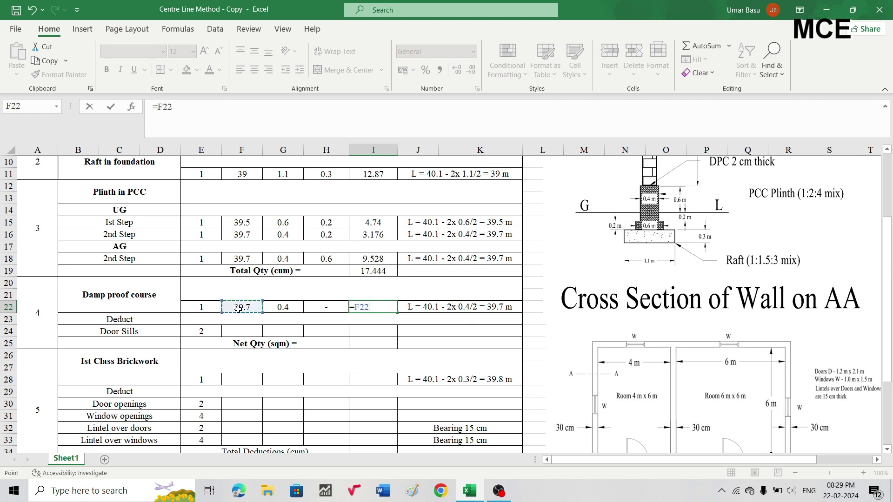
{"action": "type", "text": "*"}
{"action": "left_click", "coordinate": [284, 307]}
{"action": "key", "text": "Return"}
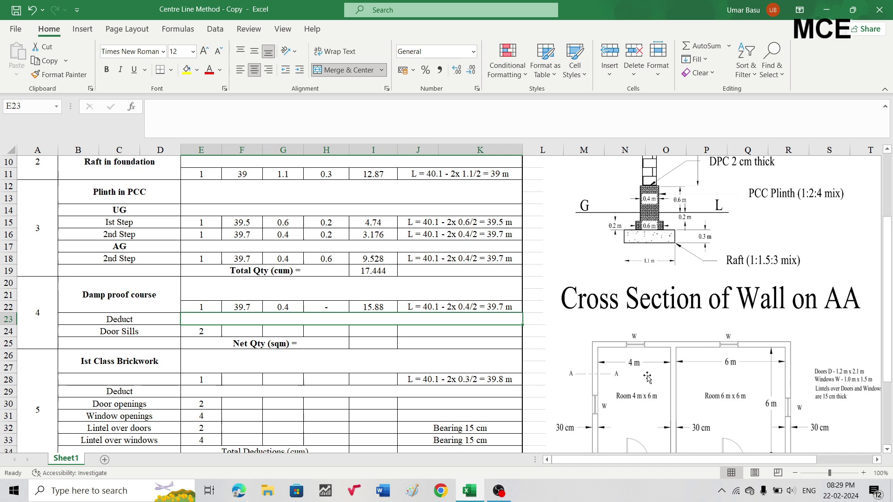
{"action": "scroll", "coordinate": [632, 421], "scroll_direction": "down", "scroll_amount": 3}
{"action": "scroll", "coordinate": [631, 421], "scroll_direction": "down", "scroll_amount": 1}
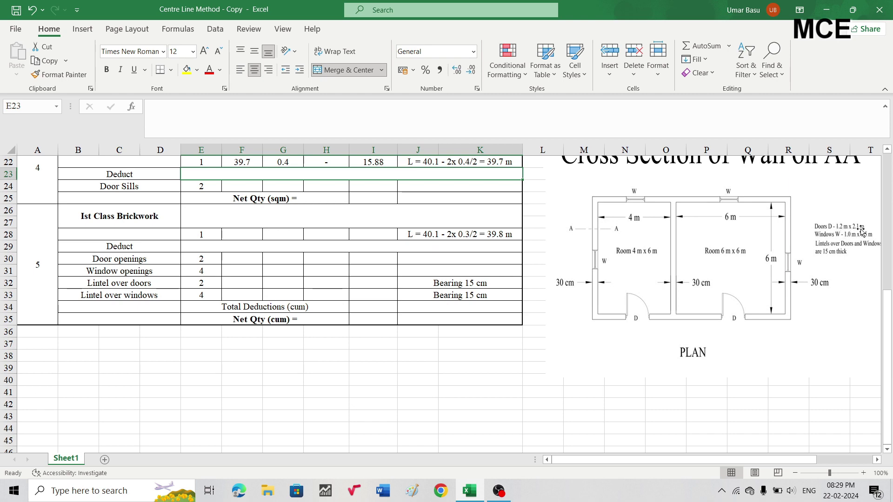
{"action": "scroll", "coordinate": [524, 222], "scroll_direction": "up", "scroll_amount": 6}
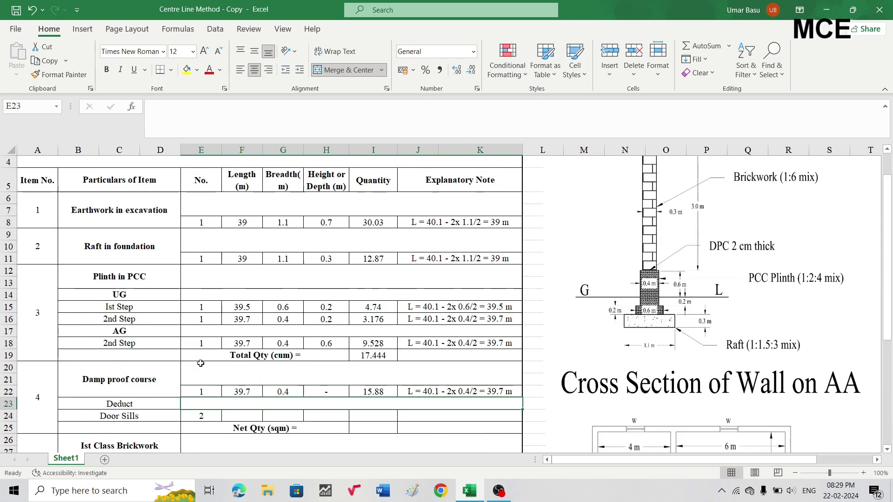
Step: Enter the Door Sills length 1.2, breadth 0.4 and a dash for height in F24:H24
{"action": "left_click", "coordinate": [209, 417]}
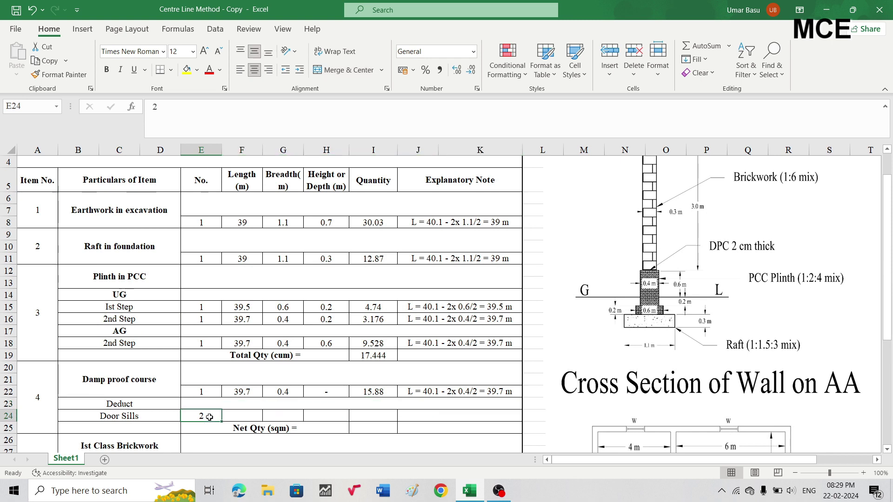
{"action": "left_click", "coordinate": [251, 415]}
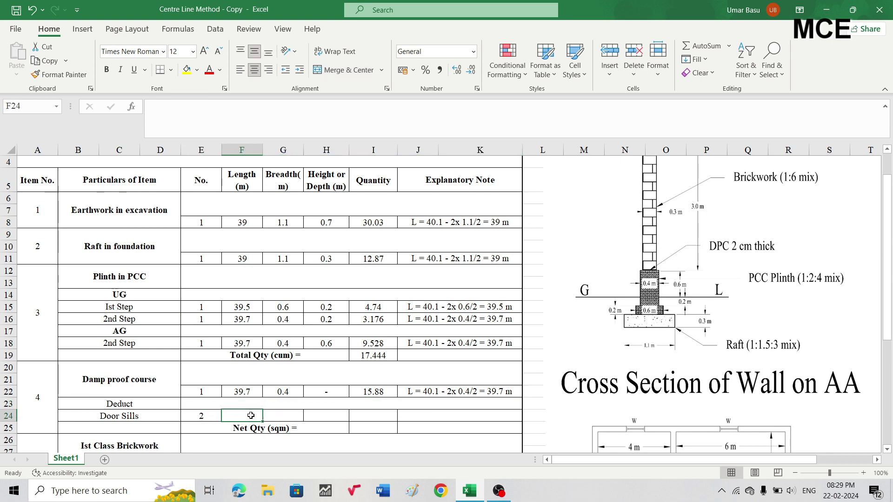
{"action": "type", "text": "1.2"}
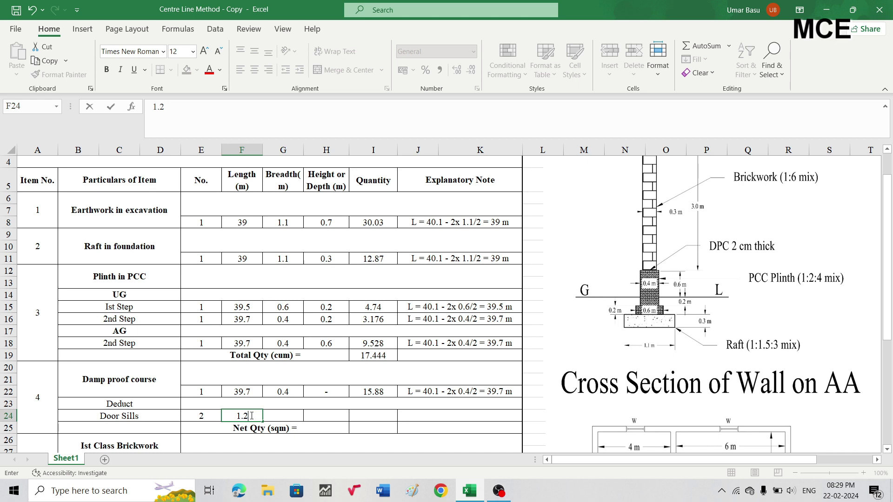
{"action": "key", "text": "Tab"}
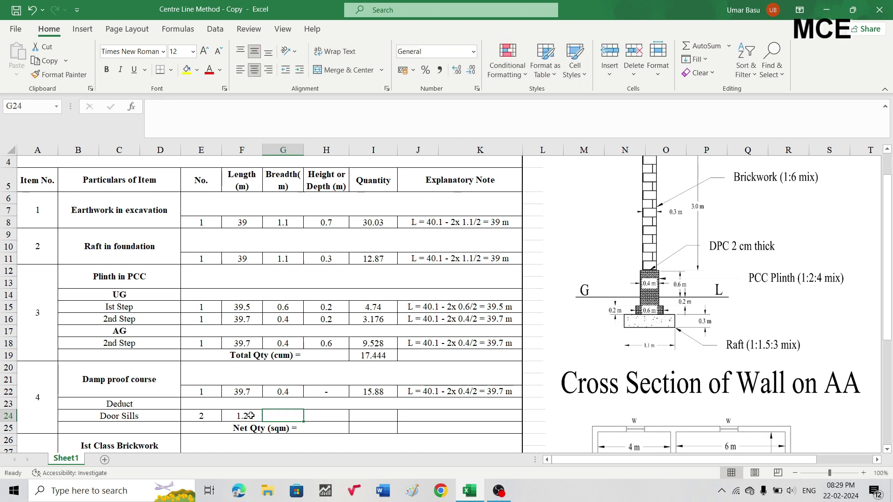
{"action": "type", "text": "0.4"}
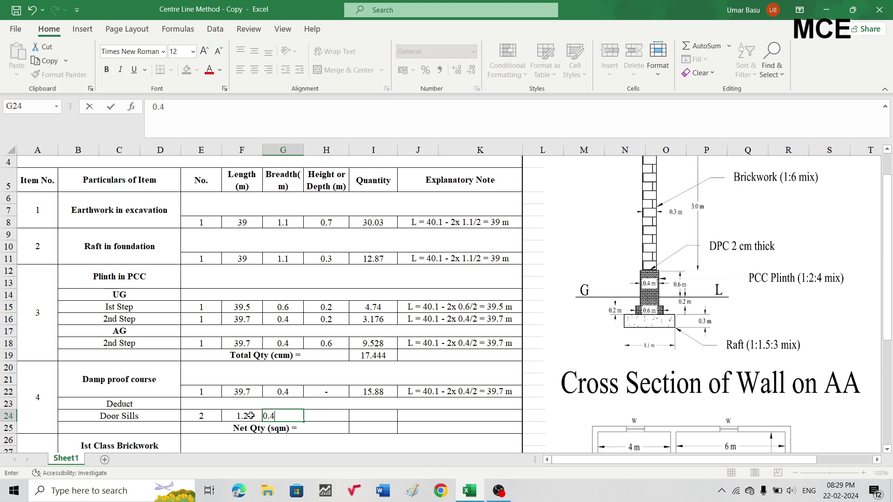
{"action": "key", "text": "Tab"}
{"action": "type", "text": "-"}
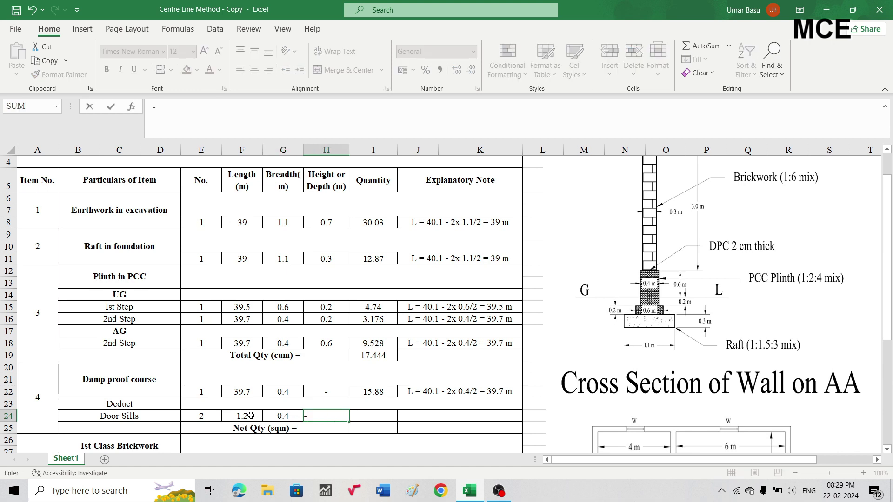
{"action": "key", "text": "Right"}
{"action": "key", "text": "BackSpace"}
{"action": "key", "text": "BackSpace"}
{"action": "key", "text": "BackSpace"}
{"action": "key", "text": "Return"}
Step: Enter =E24*F24*G24 in I24, giving a Door Sills deduction of 0.96 sqm
{"action": "left_click", "coordinate": [380, 417]}
{"action": "type", "text": "="}
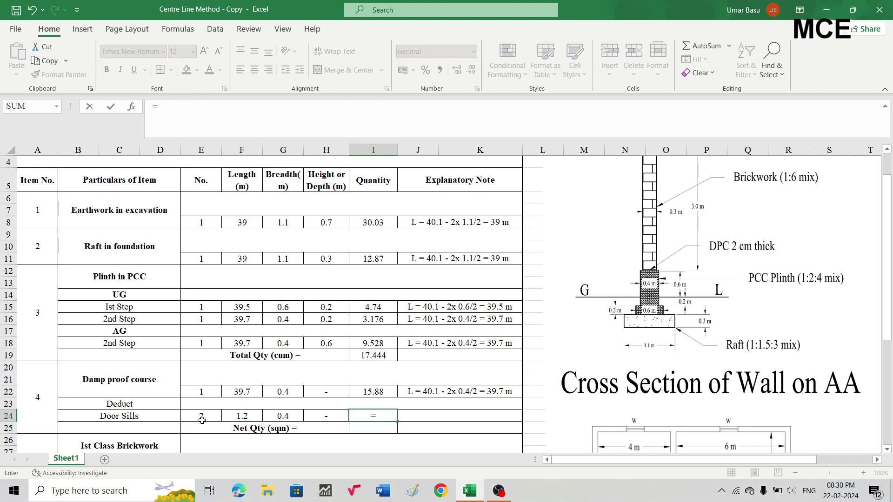
{"action": "left_click", "coordinate": [202, 420]}
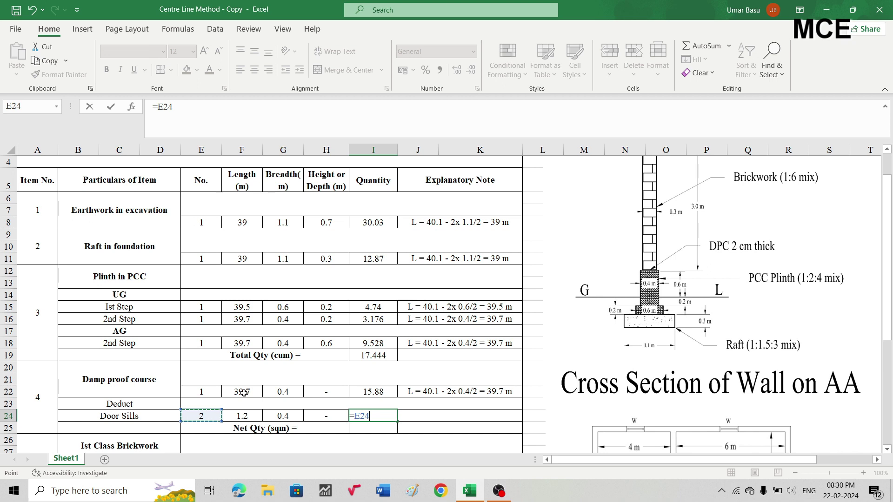
{"action": "type", "text": "*"}
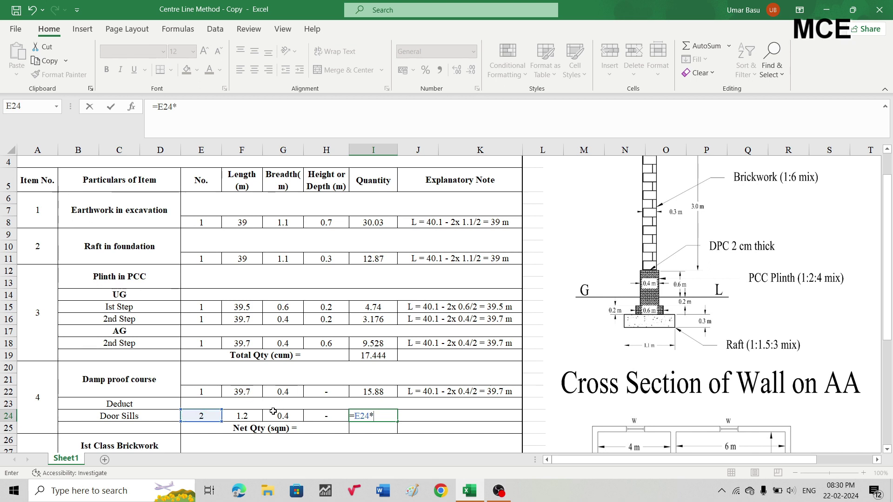
{"action": "left_click", "coordinate": [243, 417]}
{"action": "type", "text": "*"}
{"action": "left_click", "coordinate": [283, 417]}
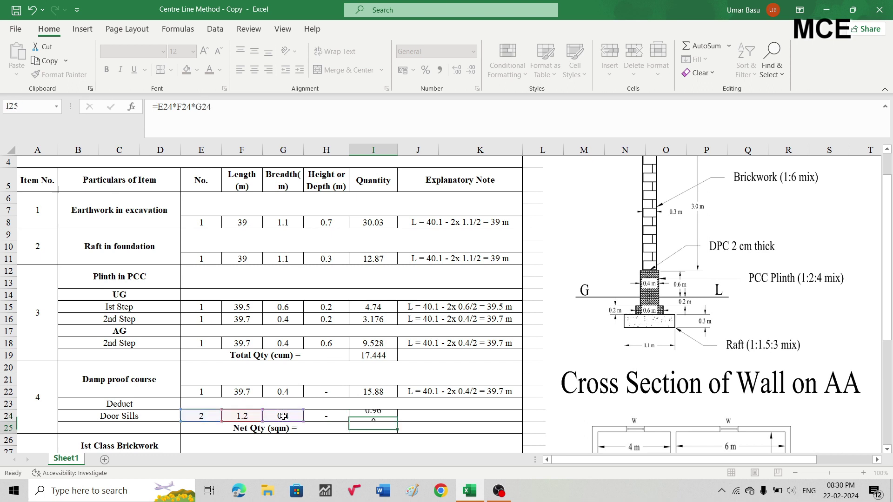
{"action": "key", "text": "Return"}
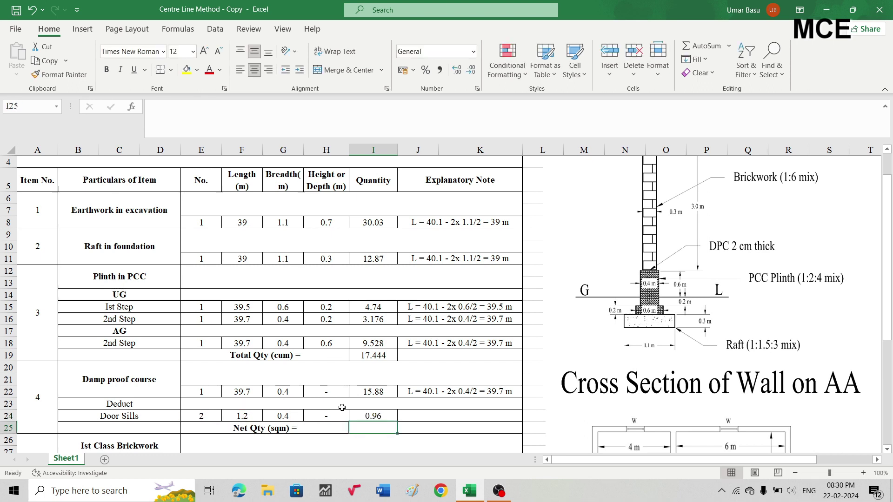
Step: Enter =I22-I24 in I25 for a damp proof course Net Qty of 14.92 sqm
{"action": "type", "text": "="}
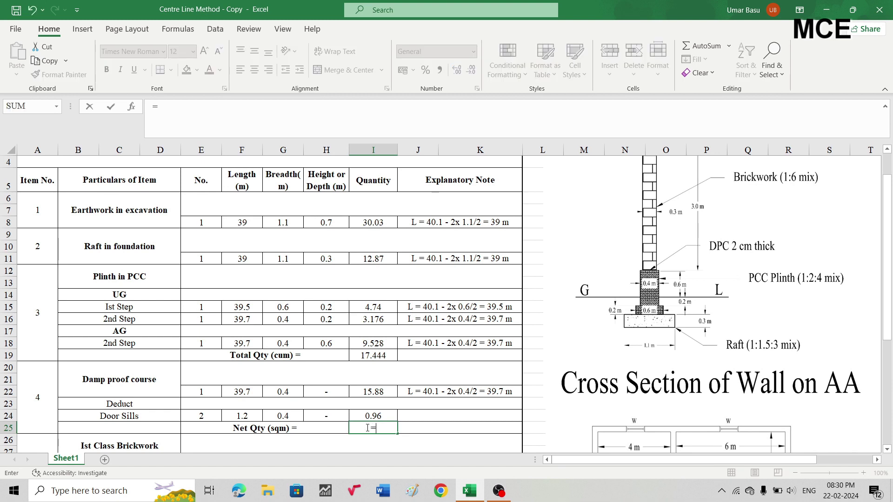
{"action": "left_click", "coordinate": [368, 391]}
{"action": "type", "text": "-"}
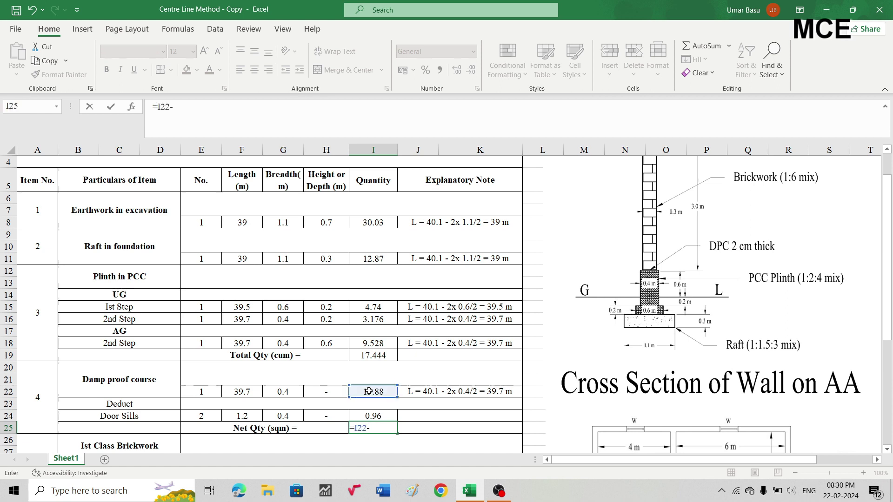
{"action": "left_click", "coordinate": [372, 416]}
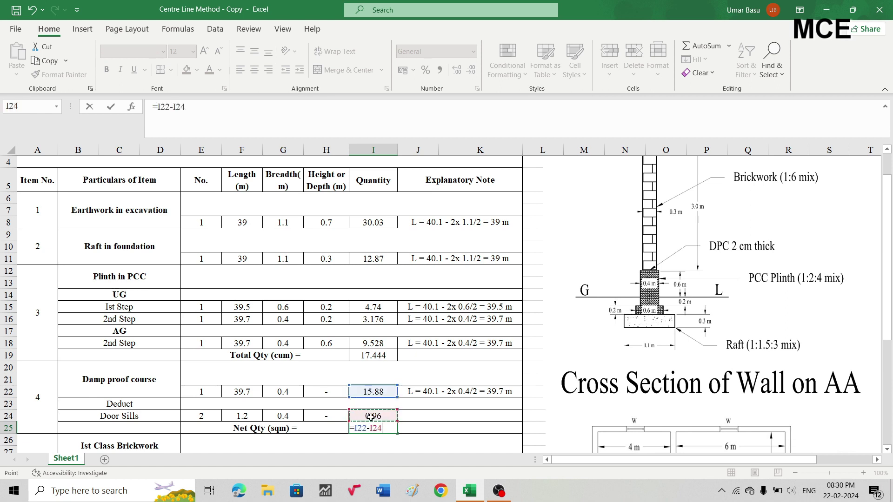
{"action": "key", "text": "Return"}
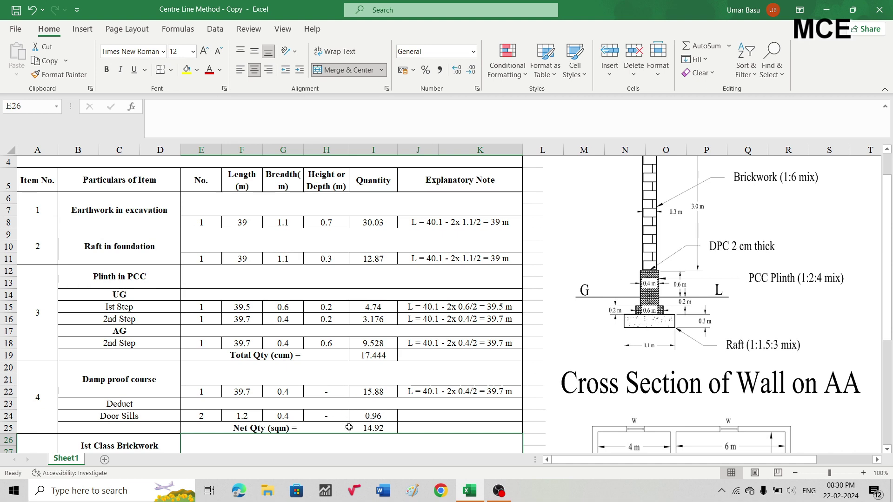
{"action": "scroll", "coordinate": [349, 425], "scroll_direction": "down", "scroll_amount": 3}
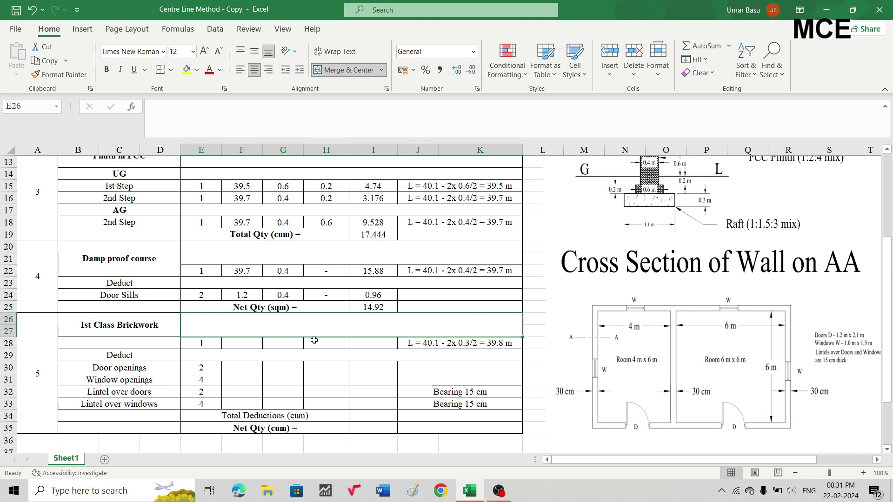
Step: Enter the Ist Class Brickwork length 39.8, breadth 0.3 and height 3 in F28:H28
{"action": "scroll", "coordinate": [313, 318], "scroll_direction": "up", "scroll_amount": 1}
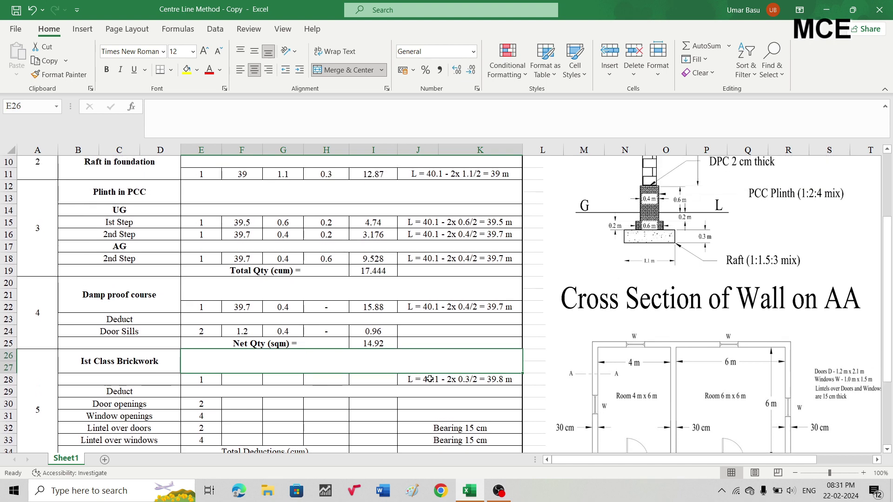
{"action": "left_click", "coordinate": [242, 381]}
{"action": "type", "text": "39.8"}
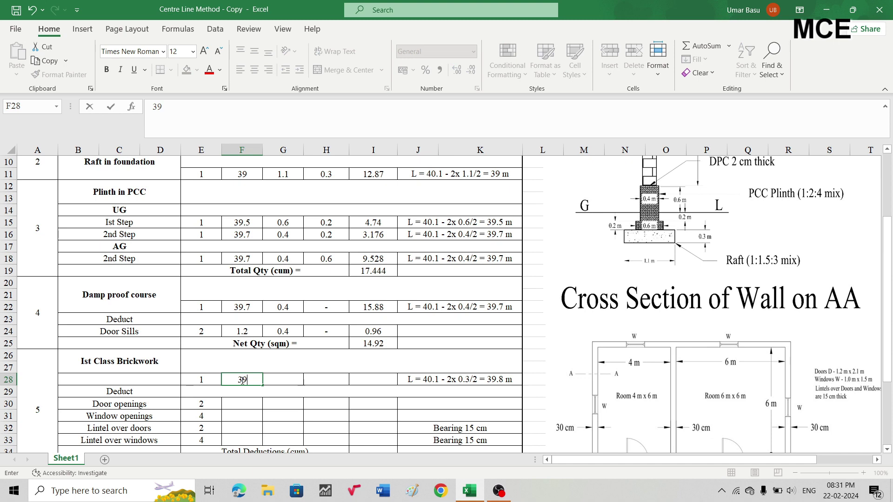
{"action": "left_click", "coordinate": [287, 381]}
{"action": "type", "text": "0"}
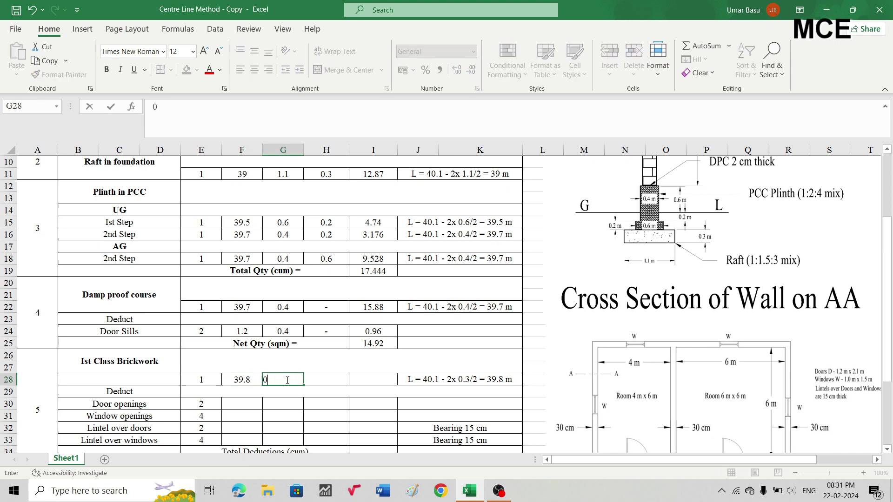
{"action": "type", "text": ".3"}
{"action": "left_click", "coordinate": [334, 381]}
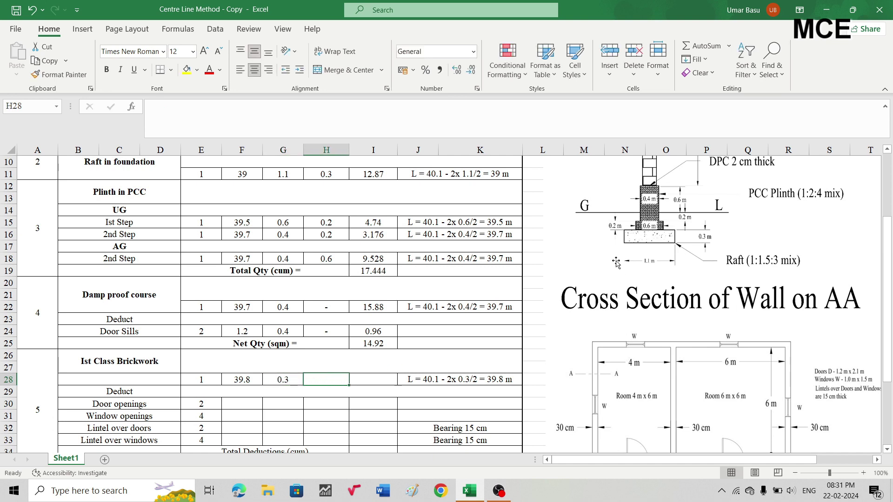
{"action": "scroll", "coordinate": [616, 262], "scroll_direction": "up", "scroll_amount": 3}
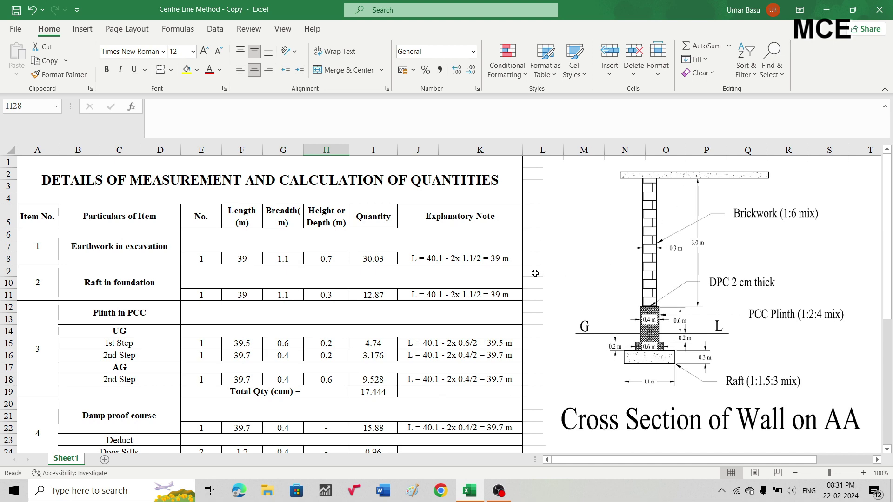
{"action": "scroll", "coordinate": [415, 370], "scroll_direction": "down", "scroll_amount": 4}
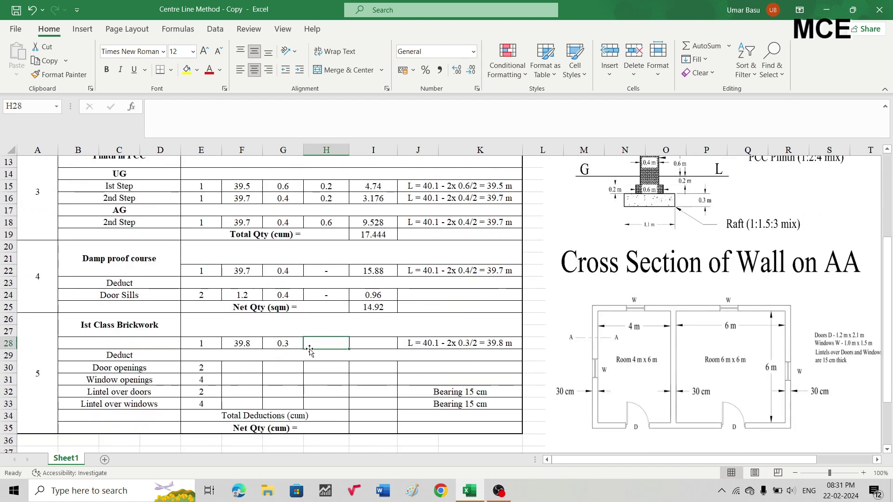
{"action": "type", "text": "3"}
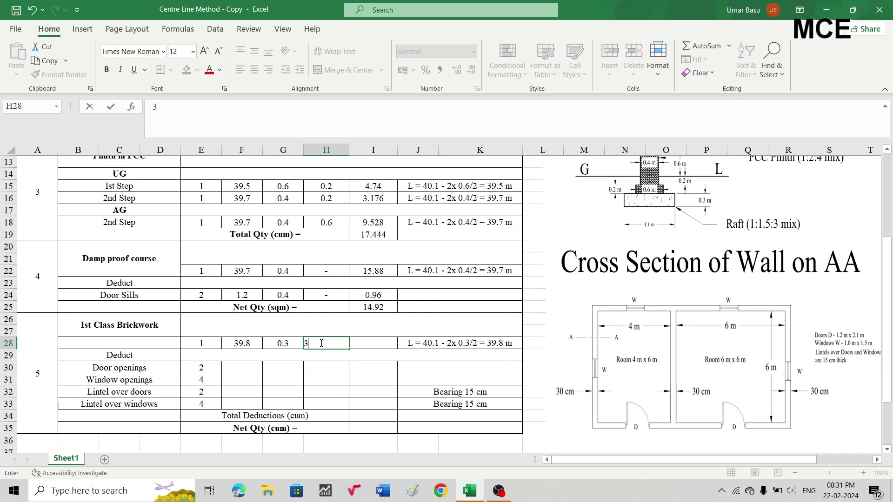
{"action": "key", "text": "Tab"}
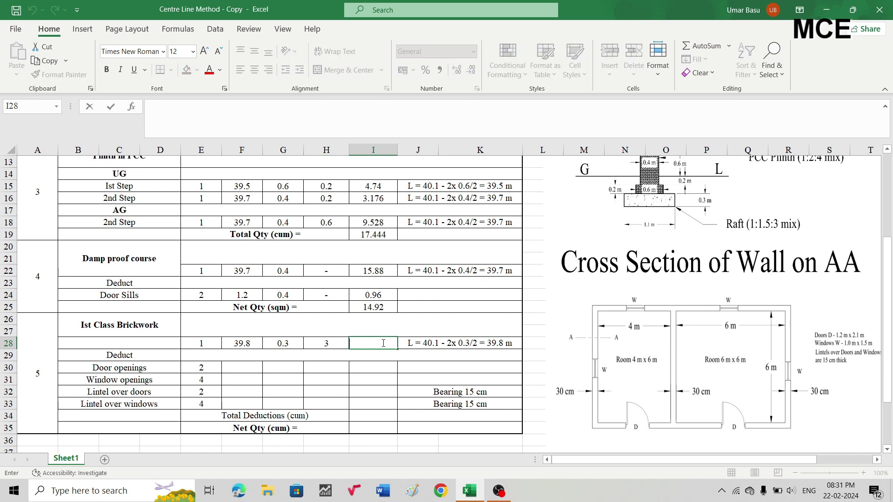
Step: Enter =F28*G28*H28 in I28, giving a brickwork quantity of 35.82 cum
{"action": "type", "text": "="}
{"action": "left_click", "coordinate": [248, 344]}
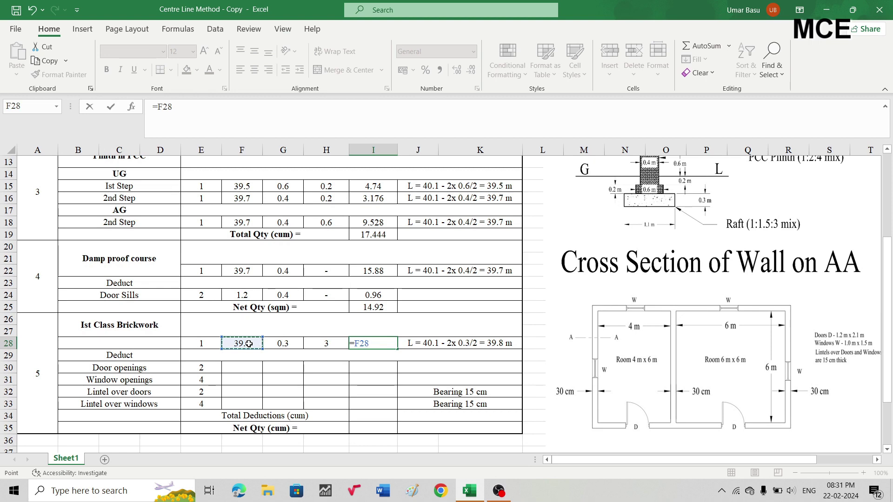
{"action": "type", "text": "*"}
{"action": "left_click", "coordinate": [281, 343]}
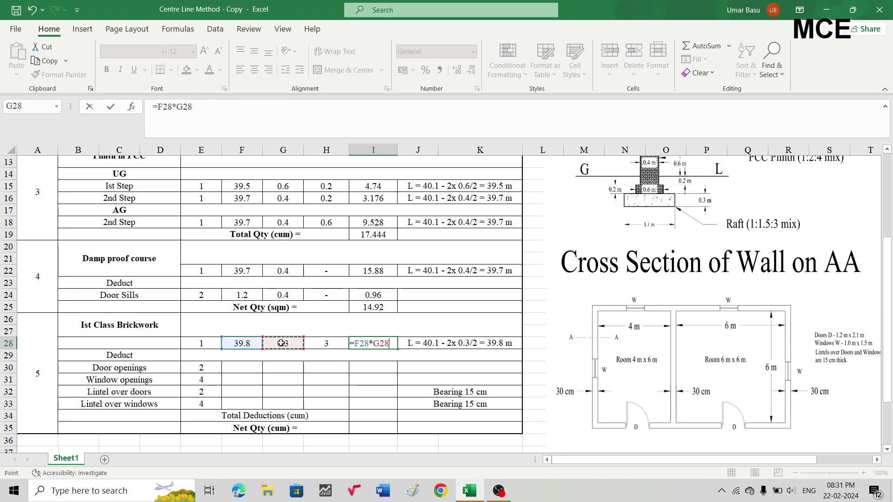
{"action": "type", "text": "*"}
{"action": "left_click", "coordinate": [317, 343]}
{"action": "key", "text": "Return"}
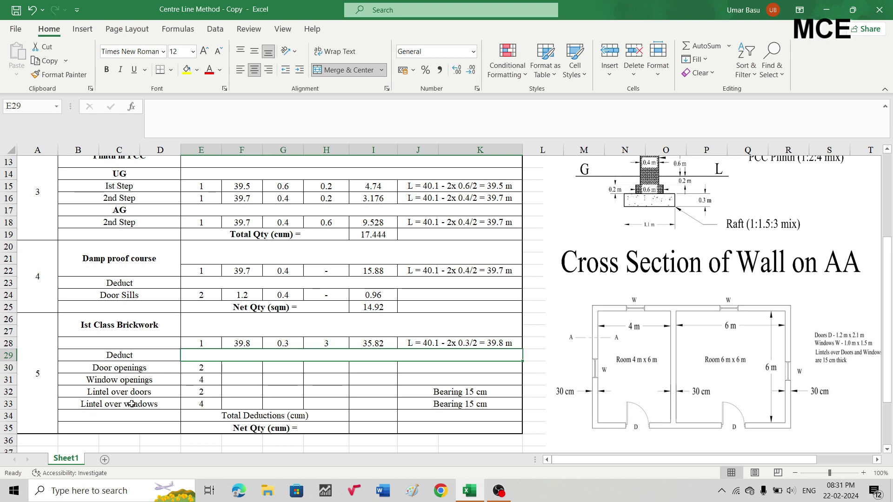
{"action": "left_click", "coordinate": [234, 371]}
Step: Enter the Door openings length 1.2, breadth 0.3 and height 2.1 in F30:H30
{"action": "type", "text": "1.2"}
{"action": "key", "text": "Tab"}
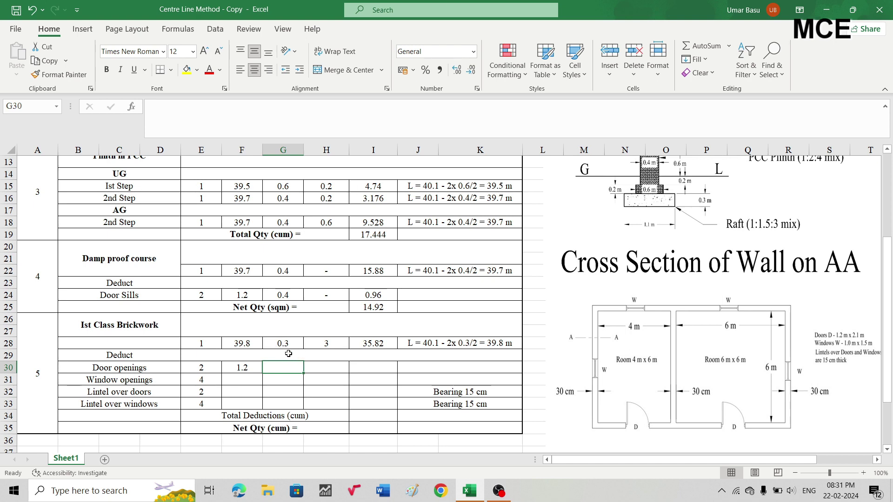
{"action": "type", "text": "0.3"}
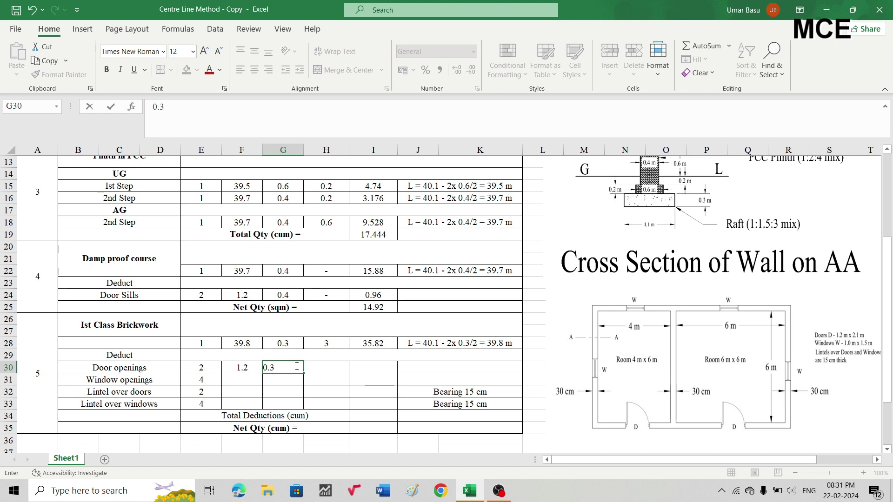
{"action": "key", "text": "Tab"}
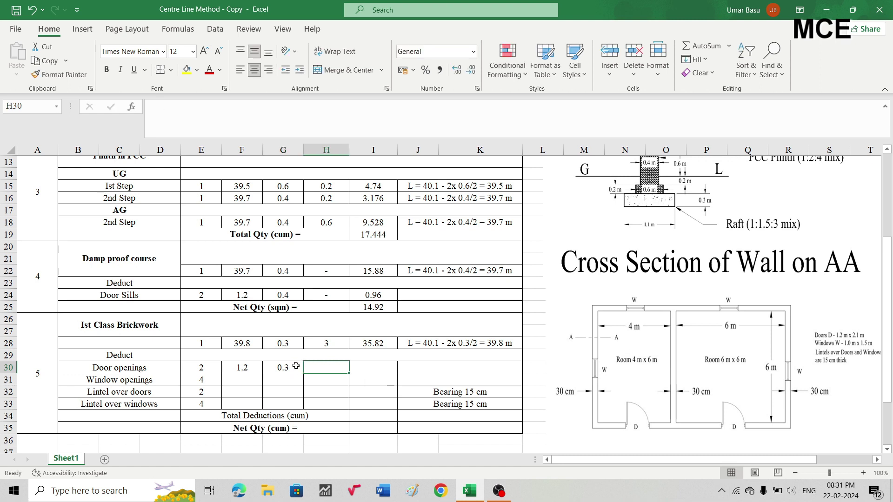
{"action": "type", "text": "2.1"}
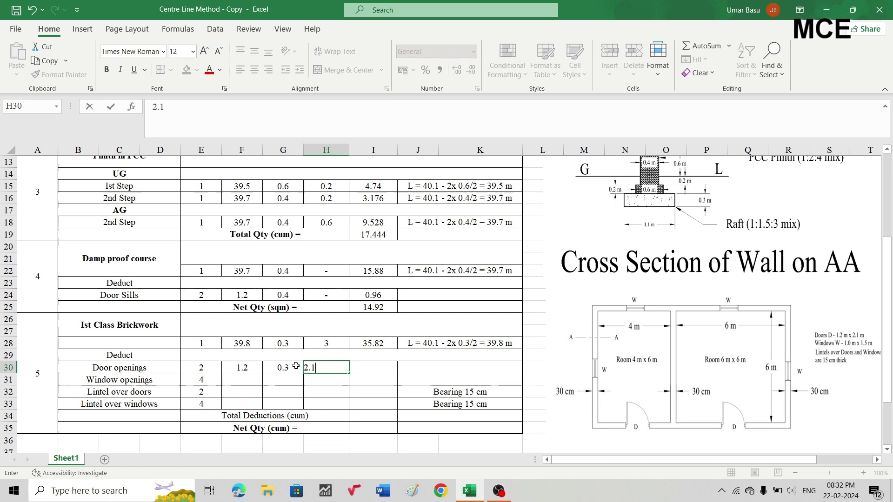
{"action": "key", "text": "Tab"}
Step: Enter =E30*F30*G30*H30 in I30 so the door openings deduction shows 1.512
{"action": "type", "text": "="}
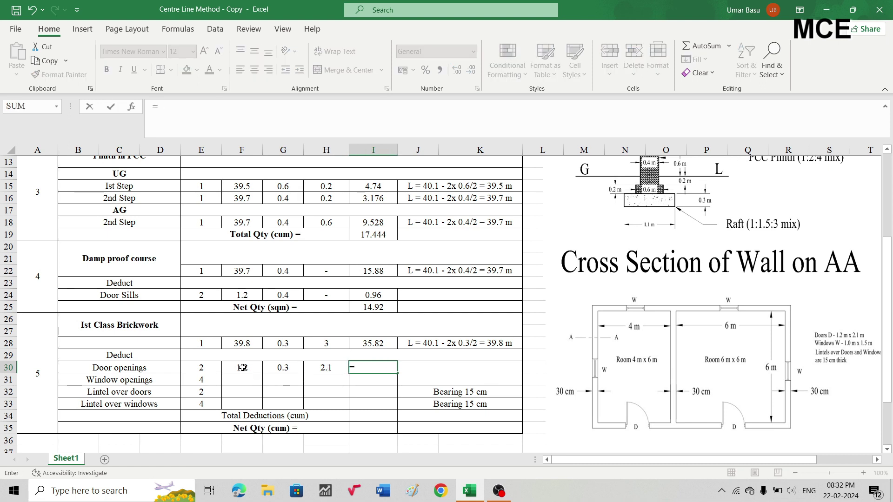
{"action": "left_click", "coordinate": [200, 368]}
{"action": "type", "text": "*"}
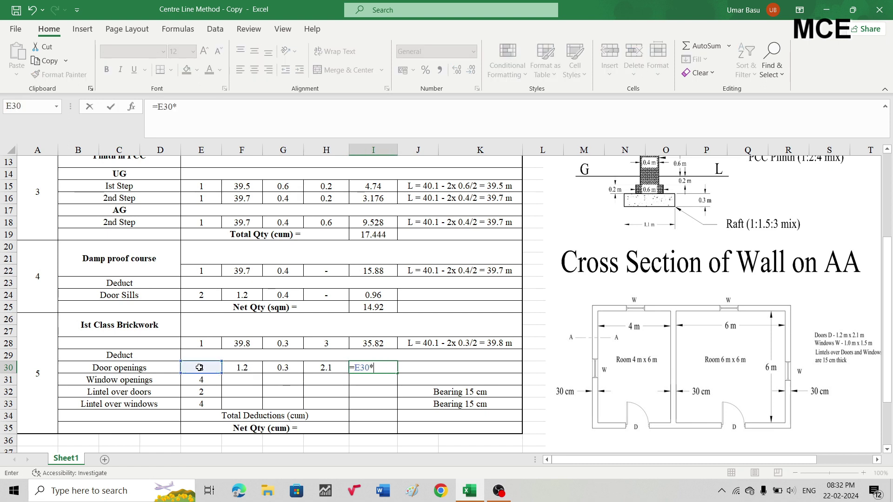
{"action": "left_click", "coordinate": [243, 367]}
{"action": "type", "text": "*"}
{"action": "left_click", "coordinate": [282, 369]}
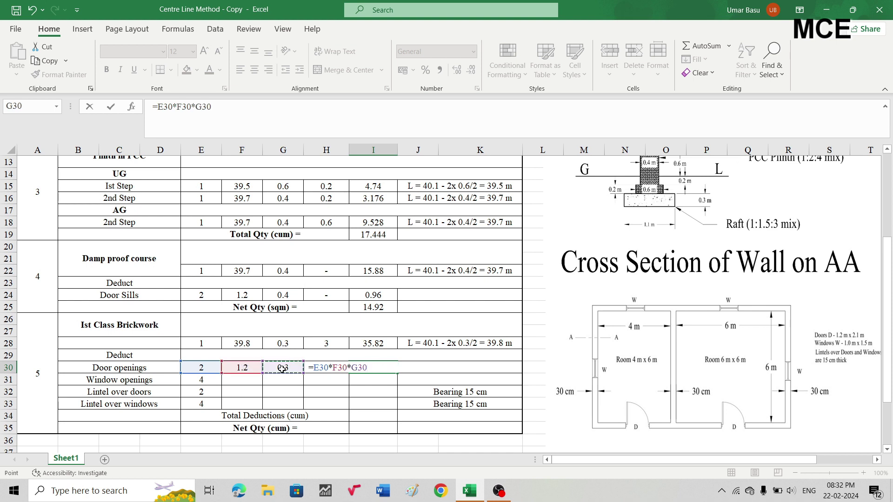
{"action": "type", "text": "*H"}
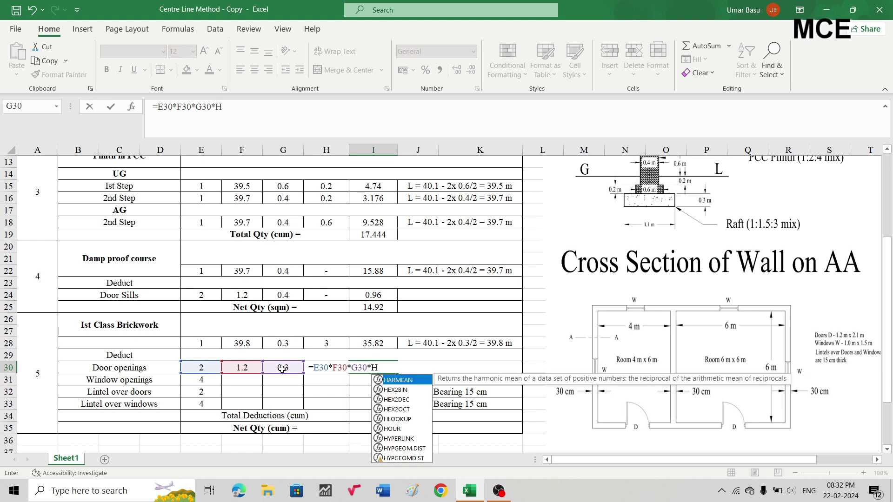
{"action": "type", "text": "30"}
{"action": "key", "text": "Return"}
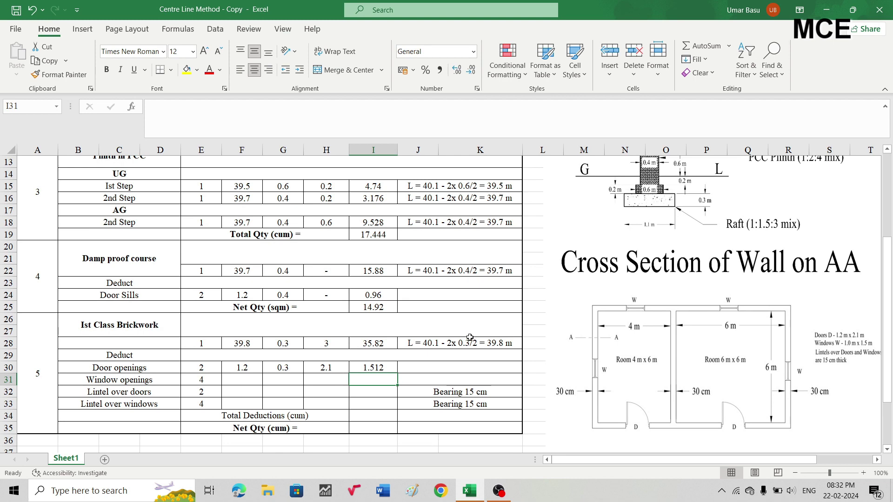
{"action": "left_click", "coordinate": [203, 384]}
Step: Enter the window openings length 1, breadth 0.3 and height 1.5 in F31:H31
{"action": "left_click", "coordinate": [235, 385]}
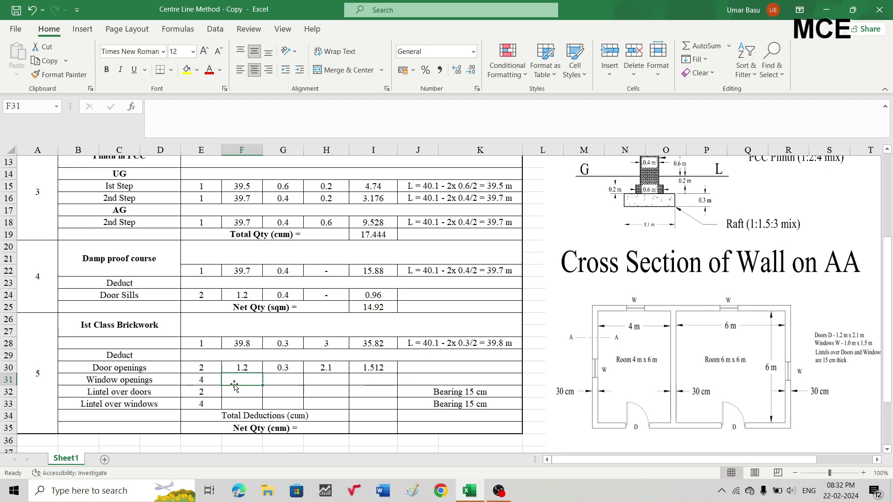
{"action": "type", "text": "1"}
{"action": "key", "text": "Tab"}
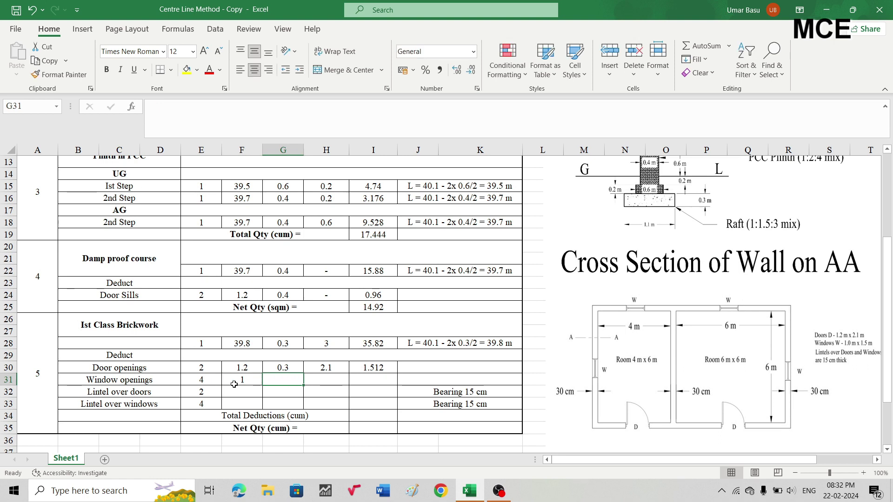
{"action": "type", "text": "0"}
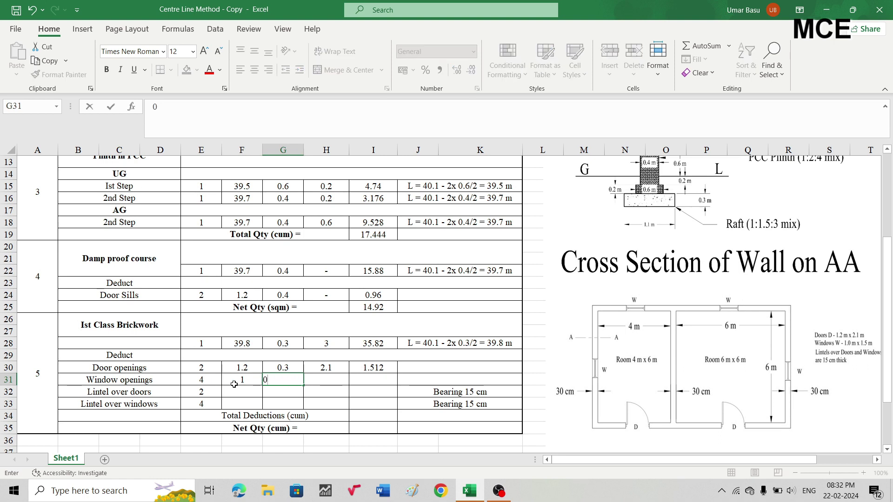
{"action": "type", "text": ".3"}
{"action": "key", "text": "Tab"}
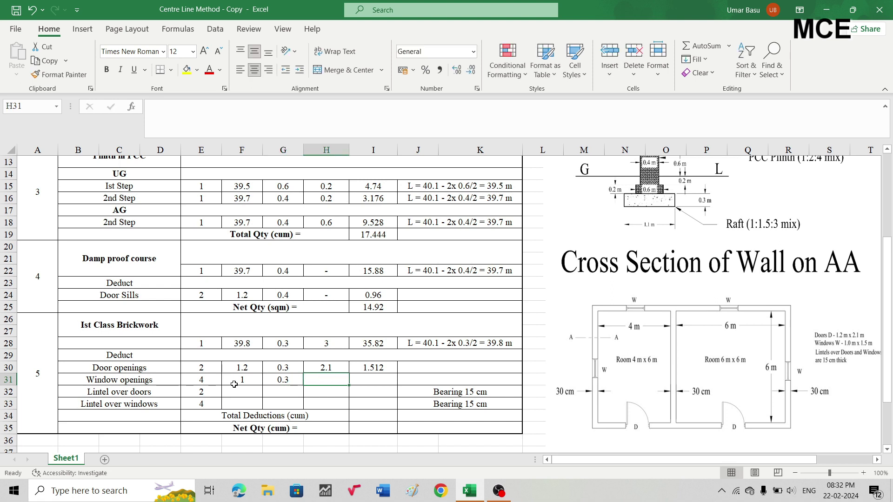
{"action": "type", "text": "1.5"}
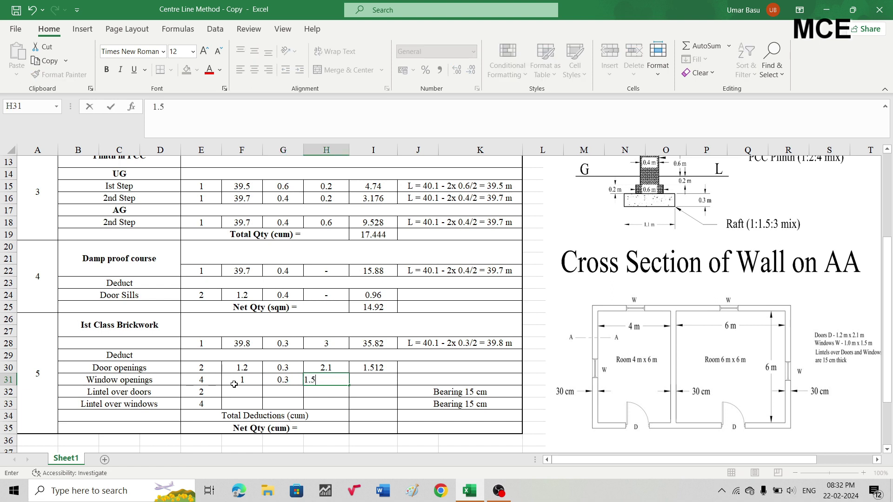
{"action": "key", "text": "Tab"}
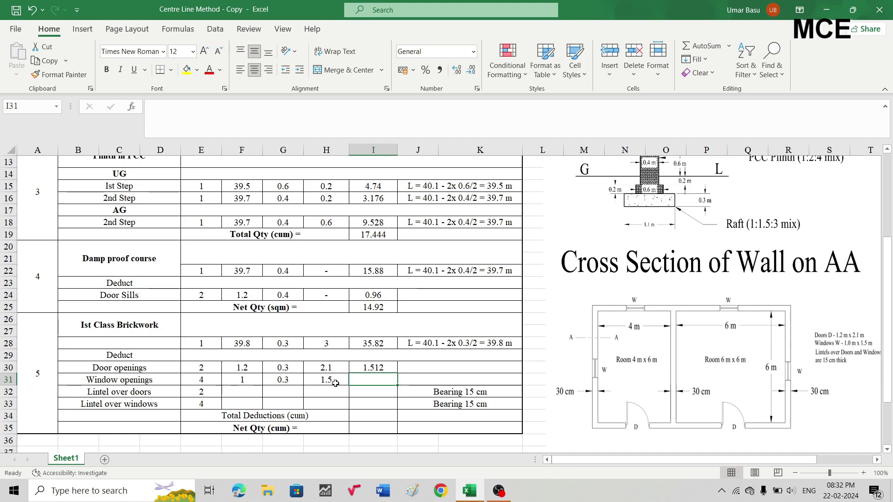
Step: Copy the I30 quantity formula down to I31, giving 1.8 for window openings
{"action": "left_click", "coordinate": [379, 368]}
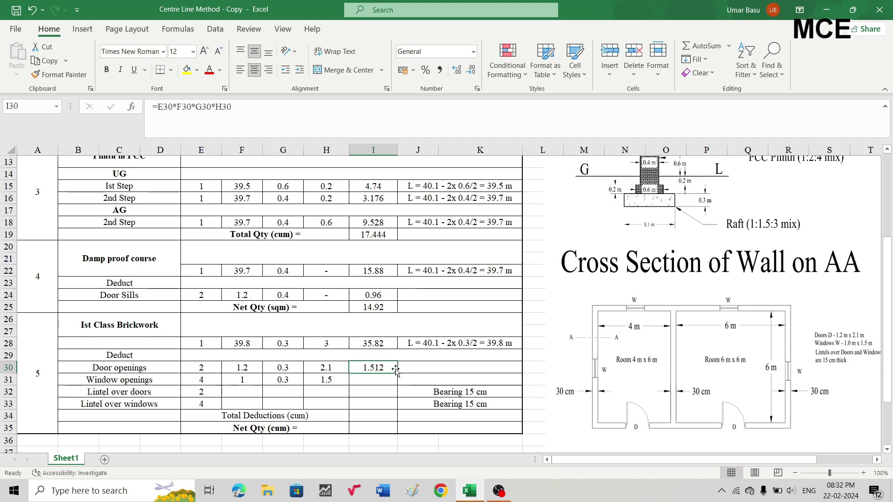
{"action": "left_click_drag", "start_coordinate": [398, 373], "coordinate": [396, 382]}
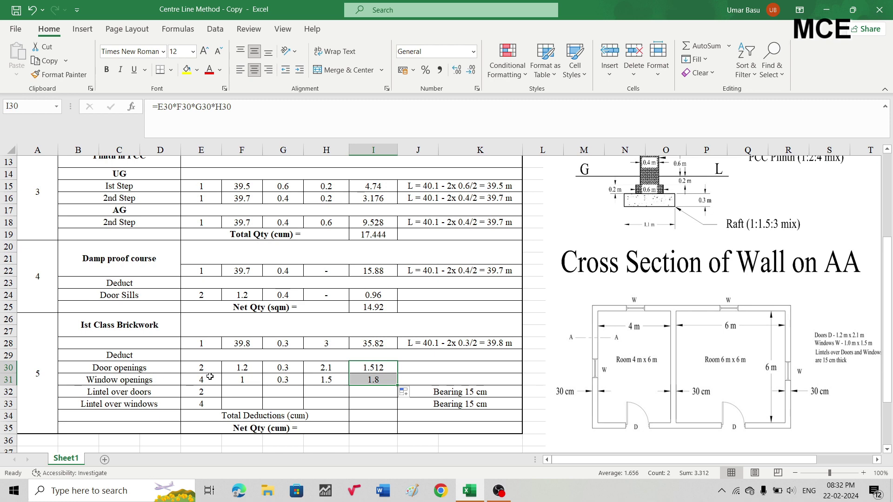
{"action": "left_click", "coordinate": [232, 392]}
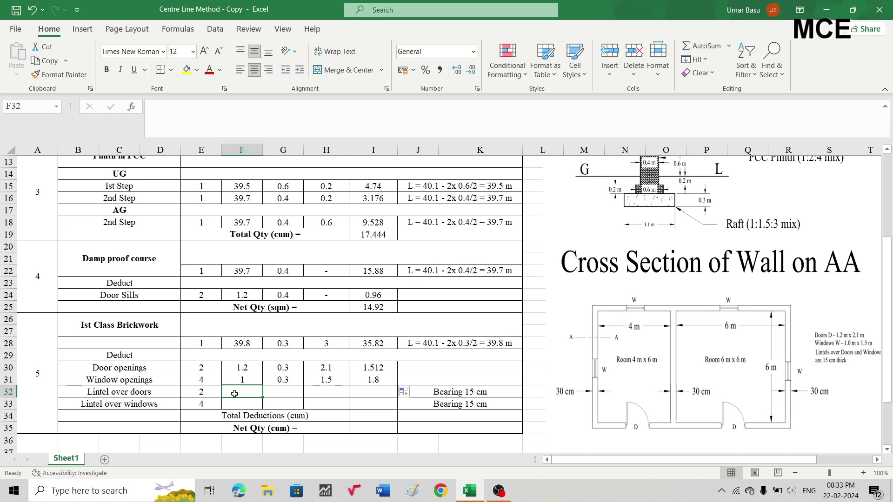
Step: Enter the lintel over doors length 1.5, breadth 0.3 and depth 0.15 in F32:H32
{"action": "type", "text": "1.5"}
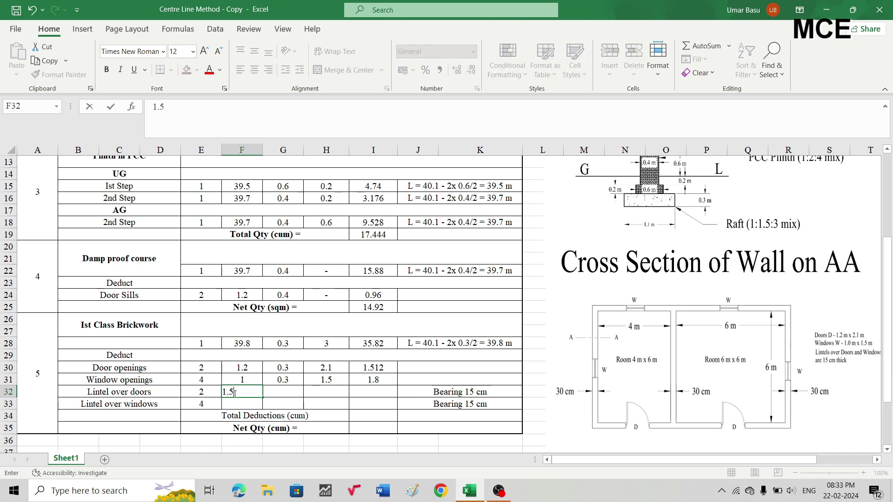
{"action": "key", "text": "Tab"}
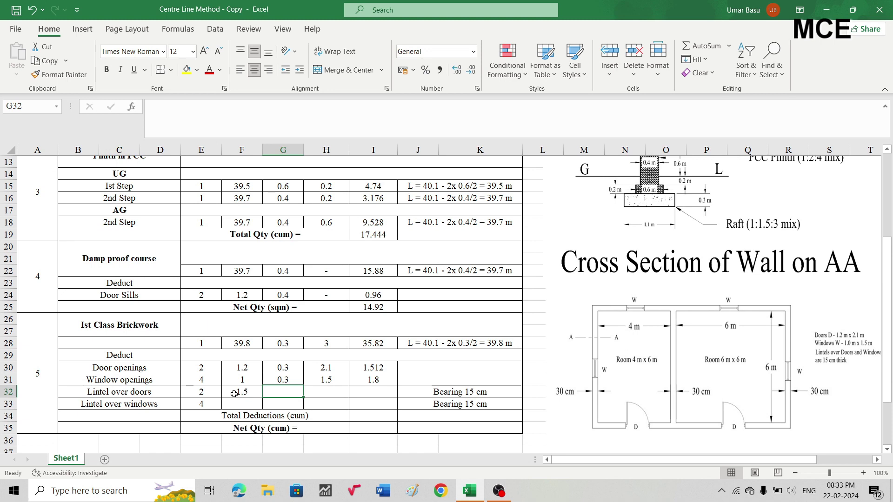
{"action": "type", "text": "0.3"}
{"action": "key", "text": "Tab"}
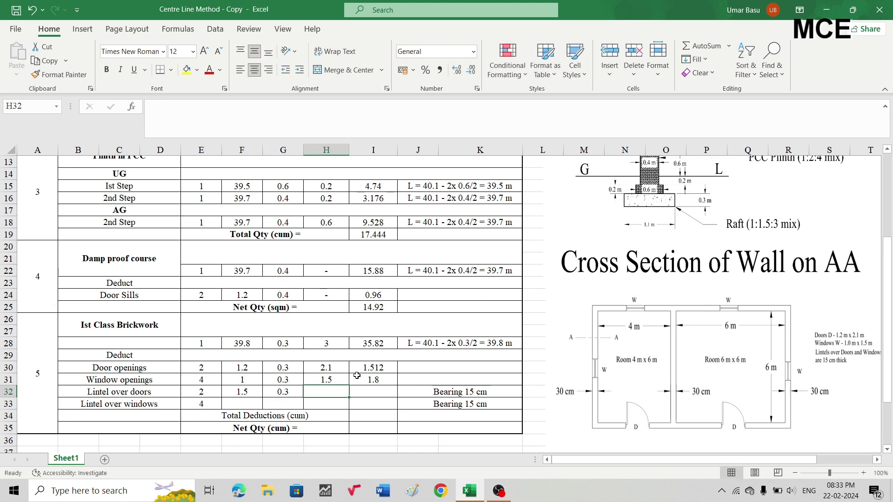
{"action": "type", "text": "0.15"}
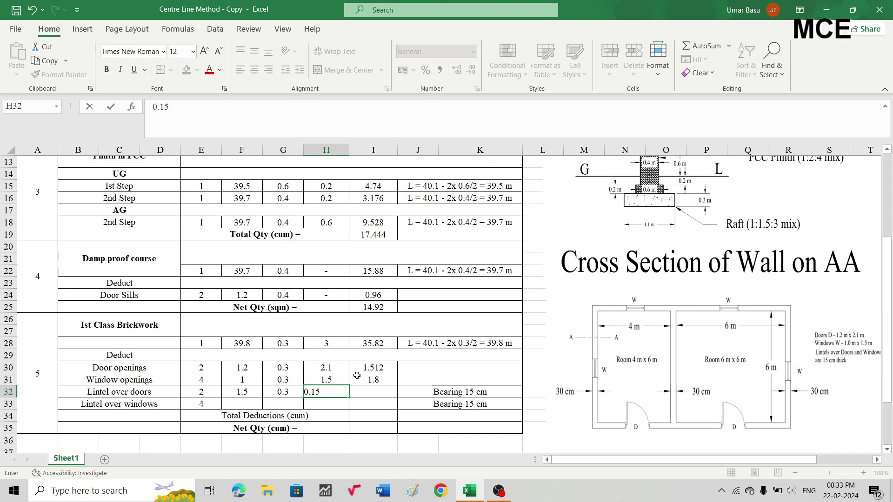
{"action": "key", "text": "Tab"}
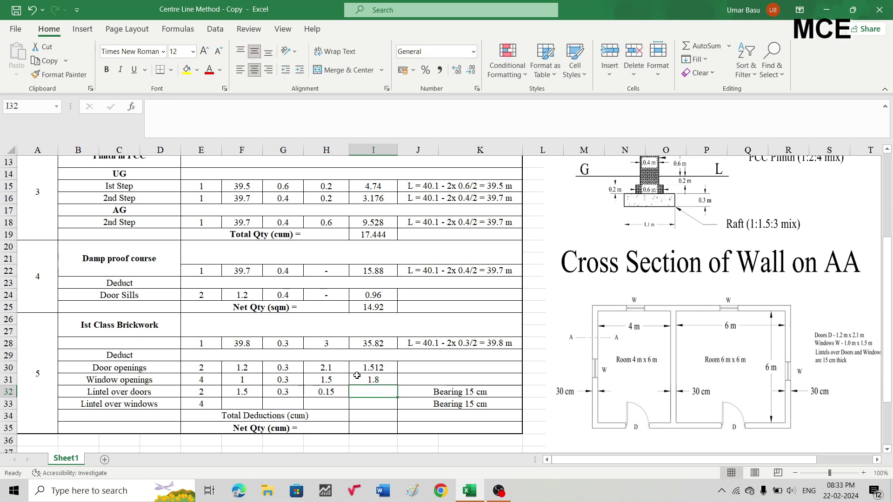
Step: Copy the I31 quantity formula down to I32, giving 0.135 for lintel over doors
{"action": "left_click", "coordinate": [205, 392]}
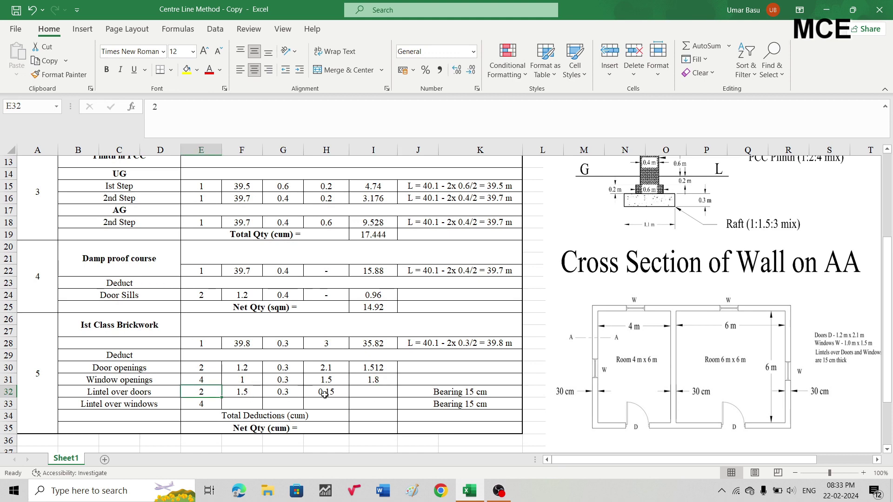
{"action": "left_click", "coordinate": [371, 393]}
{"action": "left_click", "coordinate": [382, 379]}
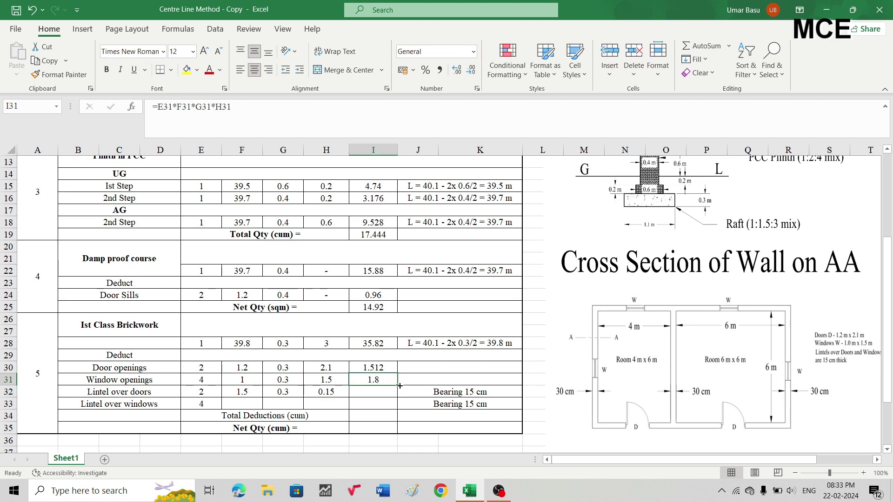
{"action": "left_click_drag", "start_coordinate": [397, 386], "coordinate": [396, 394]}
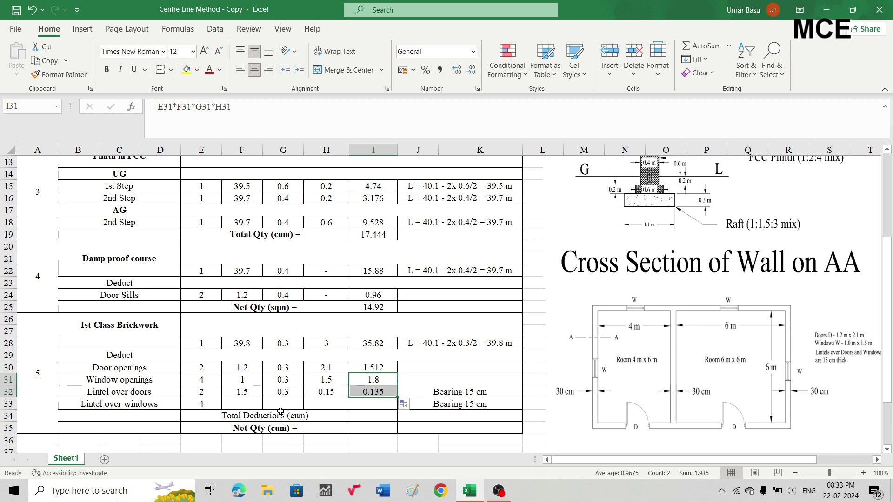
{"action": "left_click", "coordinate": [219, 403]}
{"action": "left_click", "coordinate": [241, 405]}
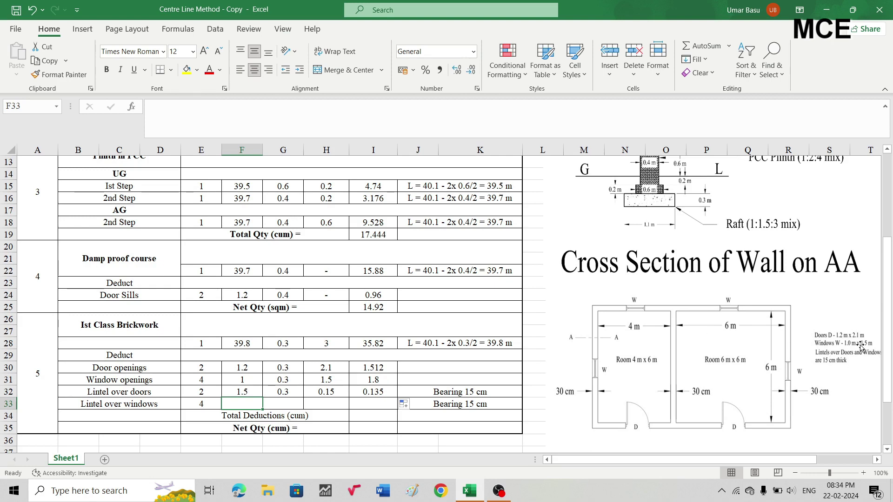
Step: Enter the lintel over windows length 1.3, breadth 0.3 and depth 0.15 in F33:H33
{"action": "type", "text": "1"}
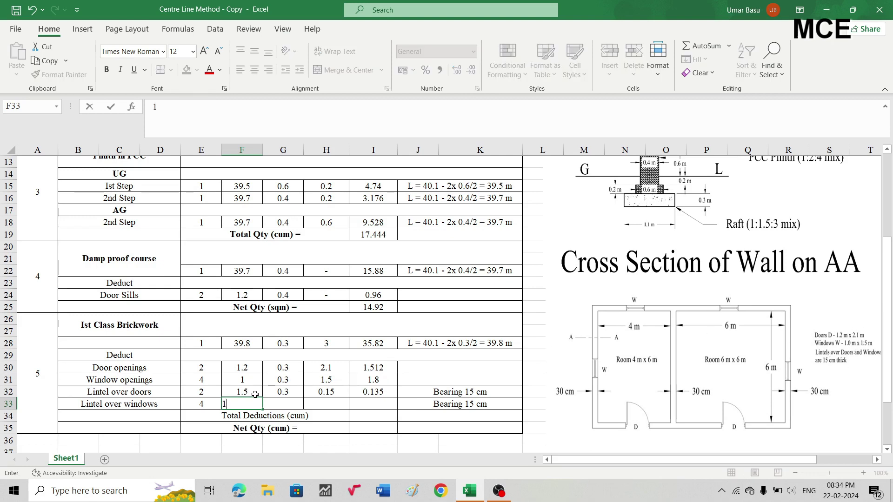
{"action": "type", "text": ".3"}
{"action": "key", "text": "Tab"}
{"action": "type", "text": "0"}
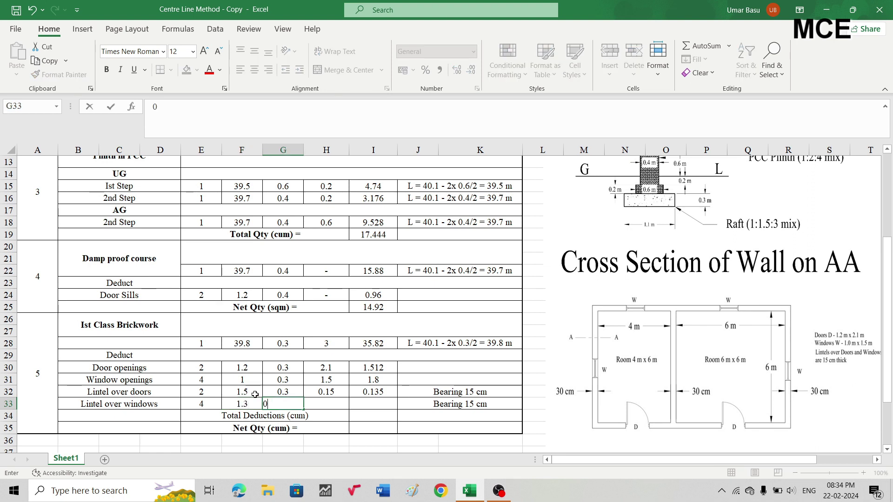
{"action": "type", "text": ".3"}
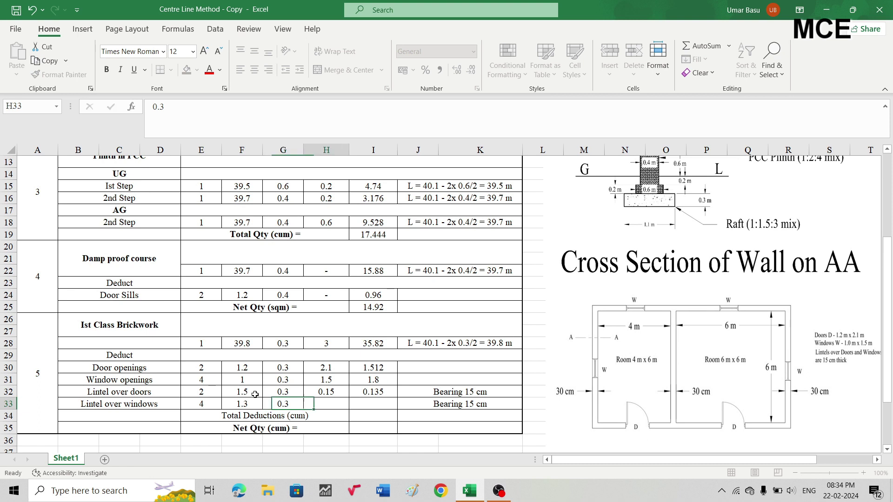
{"action": "key", "text": "Tab"}
{"action": "type", "text": "0.15"}
{"action": "key", "text": "Tab"}
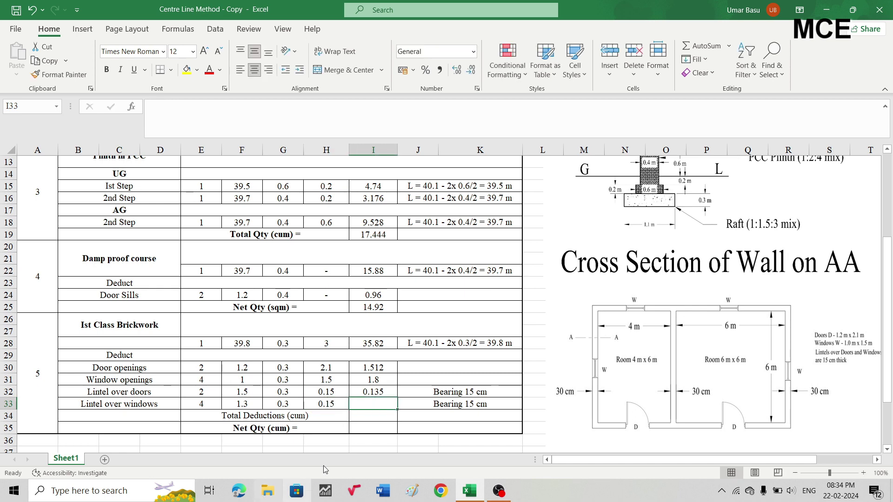
Step: Copy the I32 quantity formula down to I33, giving 0.234 for lintel over windows
{"action": "left_click", "coordinate": [375, 391]}
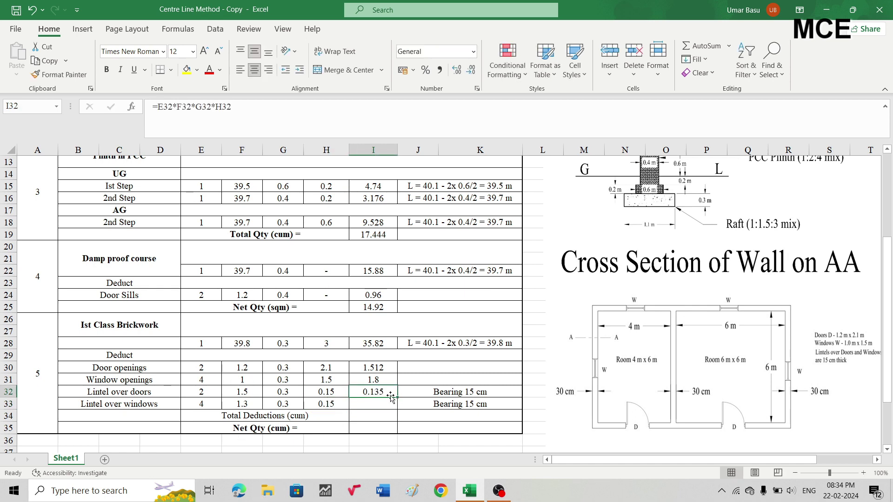
{"action": "left_click_drag", "start_coordinate": [398, 401], "coordinate": [397, 407]}
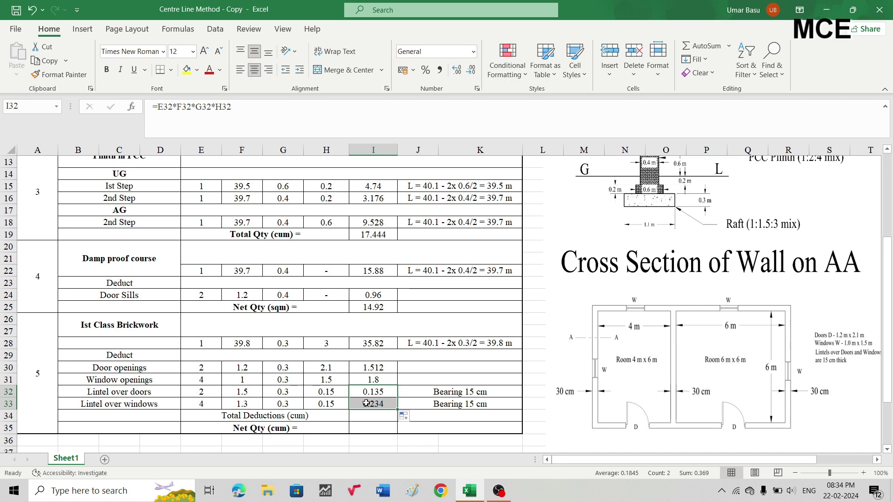
{"action": "left_click", "coordinate": [358, 415]}
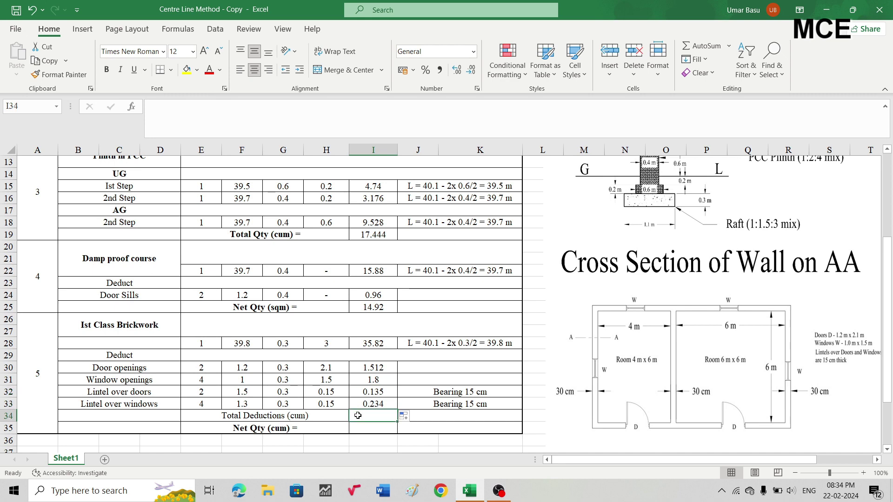
Step: Enter =SUM(I30:I33) in I34 so Total Deductions shows 3.681
{"action": "type", "text": "="}
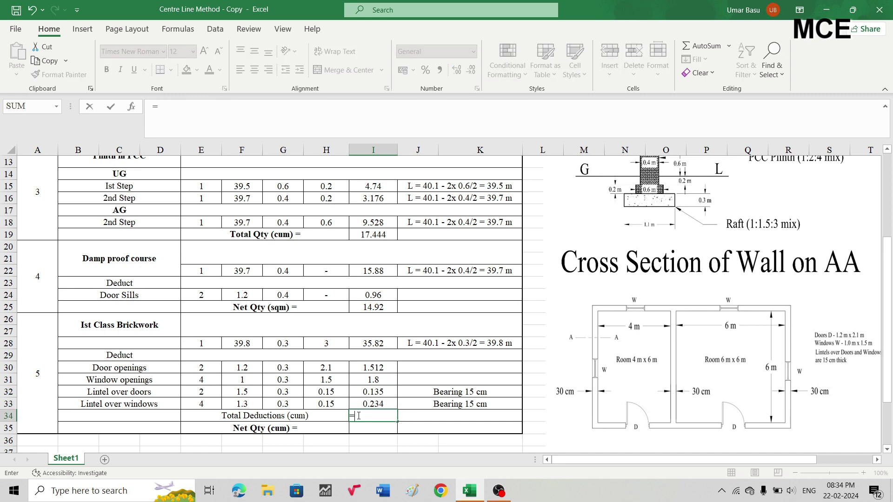
{"action": "type", "text": "su"}
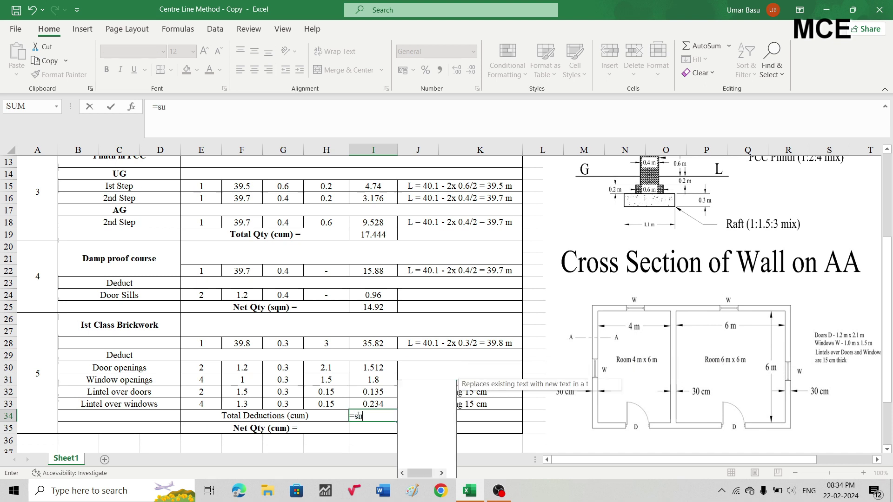
{"action": "type", "text": "m("}
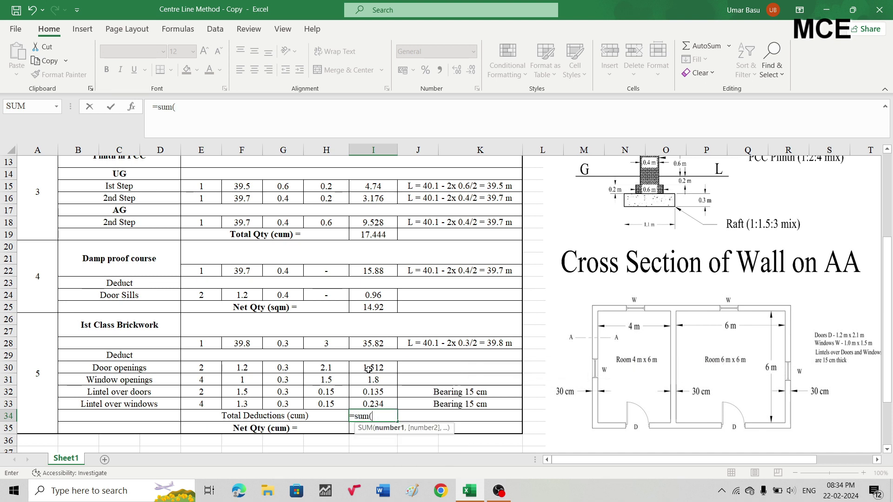
{"action": "left_click_drag", "start_coordinate": [367, 367], "coordinate": [367, 403]}
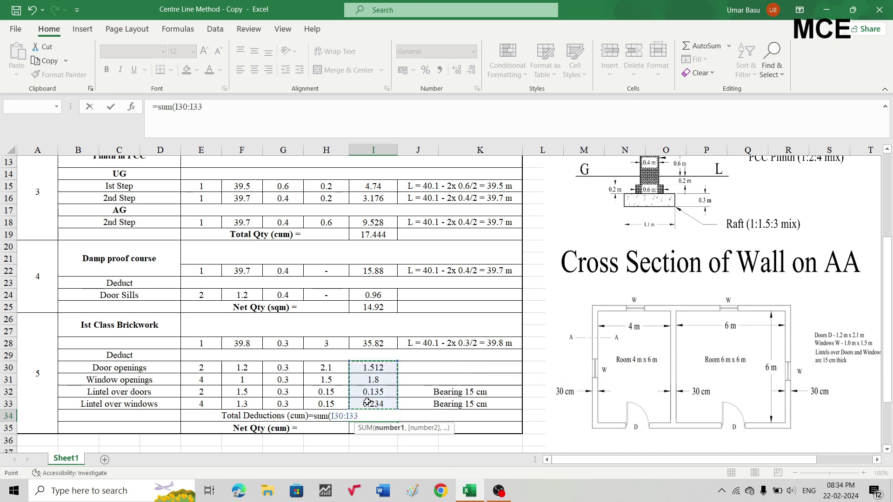
{"action": "type", "text": ")"}
{"action": "key", "text": "Return"}
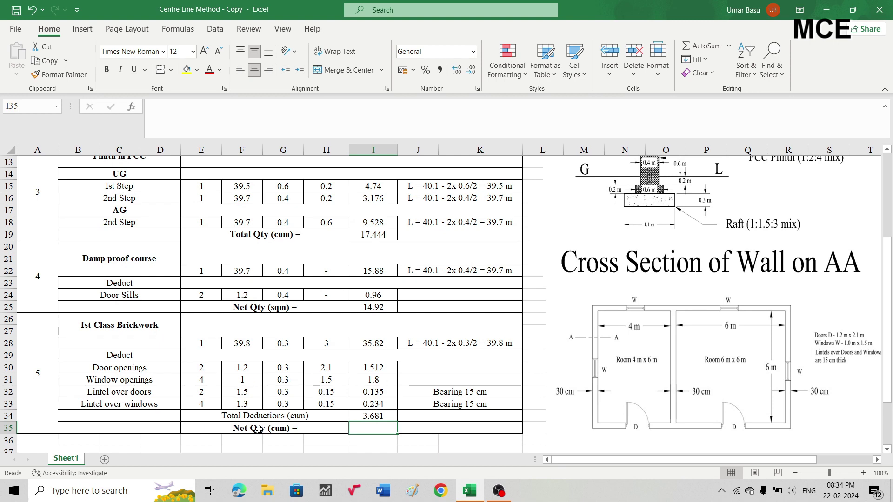
{"action": "left_click", "coordinate": [371, 339]}
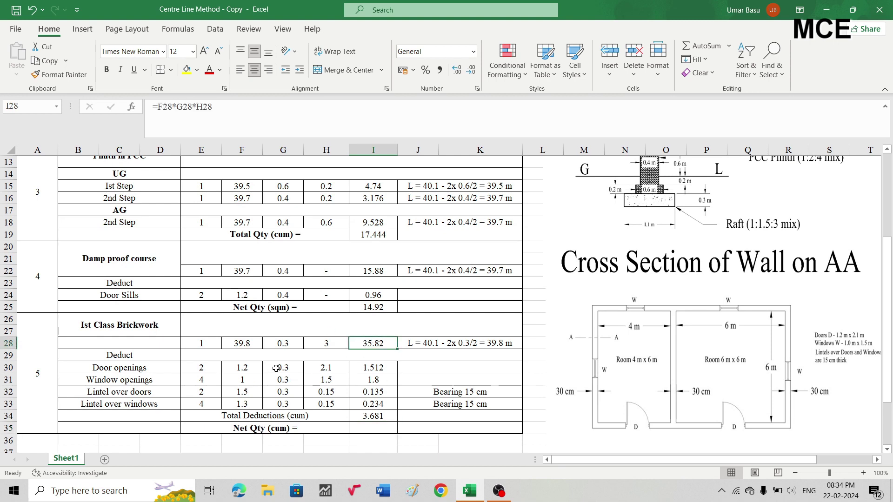
Step: Enter =I28-I34 in I35 so the brickwork Net Qty reads 32.139
{"action": "left_click", "coordinate": [368, 428]}
{"action": "type", "text": "="}
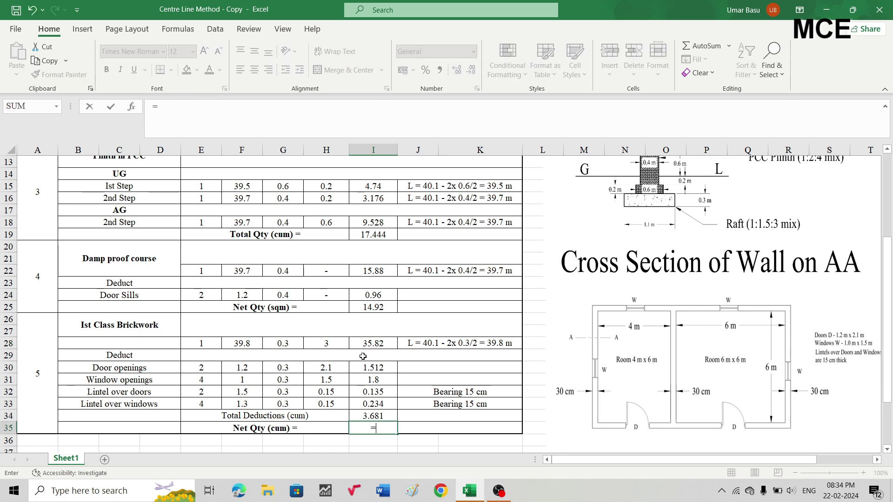
{"action": "left_click", "coordinate": [375, 343]}
{"action": "type", "text": "-"}
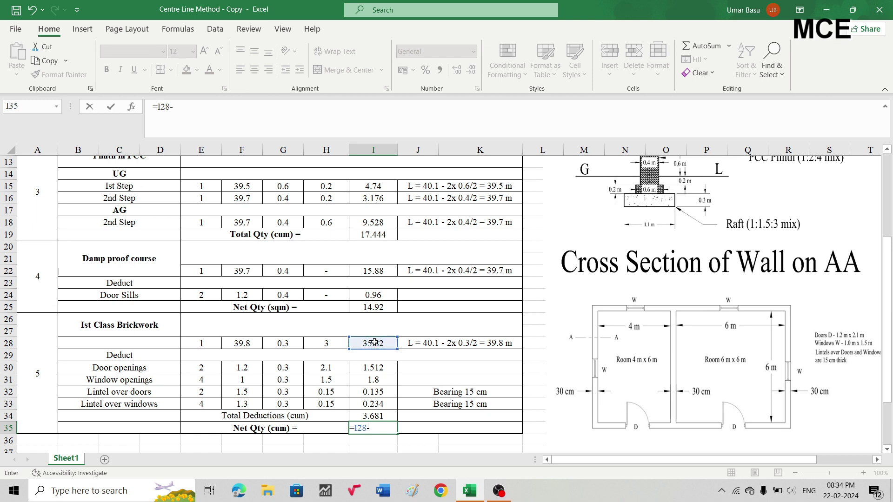
{"action": "left_click", "coordinate": [377, 416]}
{"action": "key", "text": "Return"}
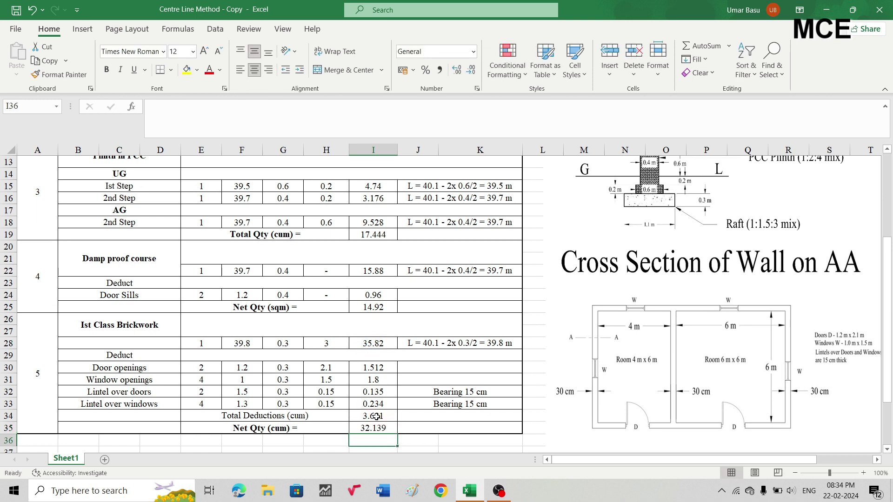